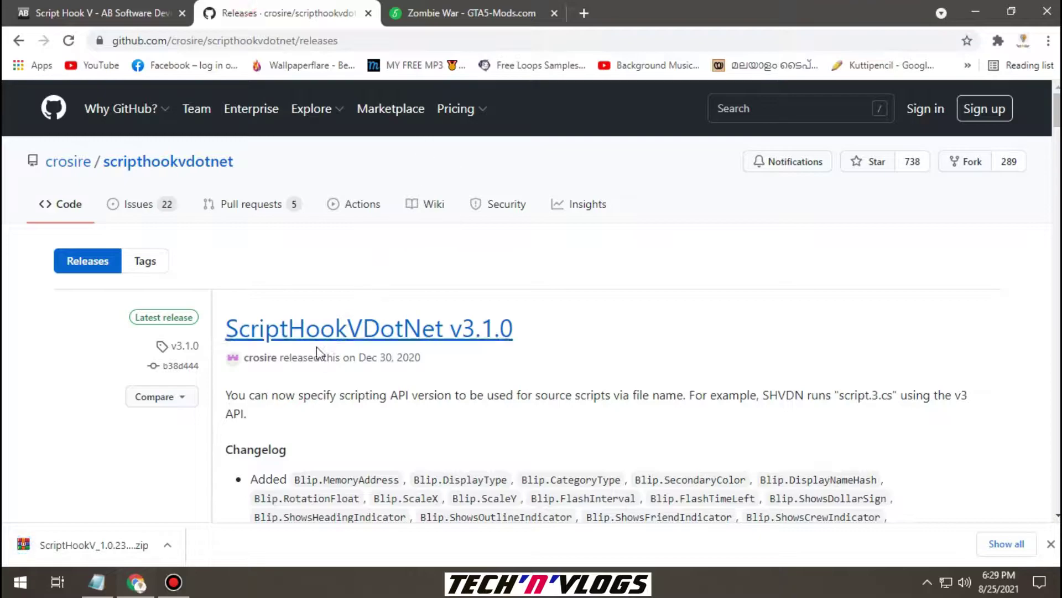
Download ScriptHookVDotNet.zip from the assets of the ScriptHookVDotNet v3.1.0 release
{"action": "left_click_drag", "start_coordinate": [226, 308], "coordinate": [227, 332]}
{"action": "scroll", "coordinate": [474, 349], "scroll_direction": "down", "scroll_amount": 1}
{"action": "scroll", "coordinate": [472, 348], "scroll_direction": "down", "scroll_amount": 20}
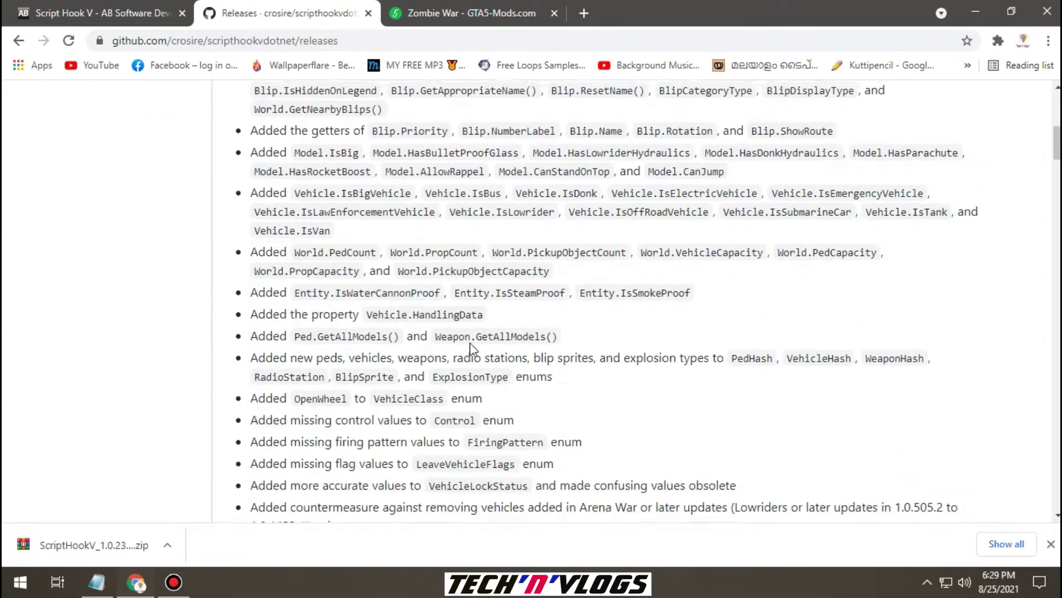
{"action": "scroll", "coordinate": [472, 347], "scroll_direction": "down", "scroll_amount": 4}
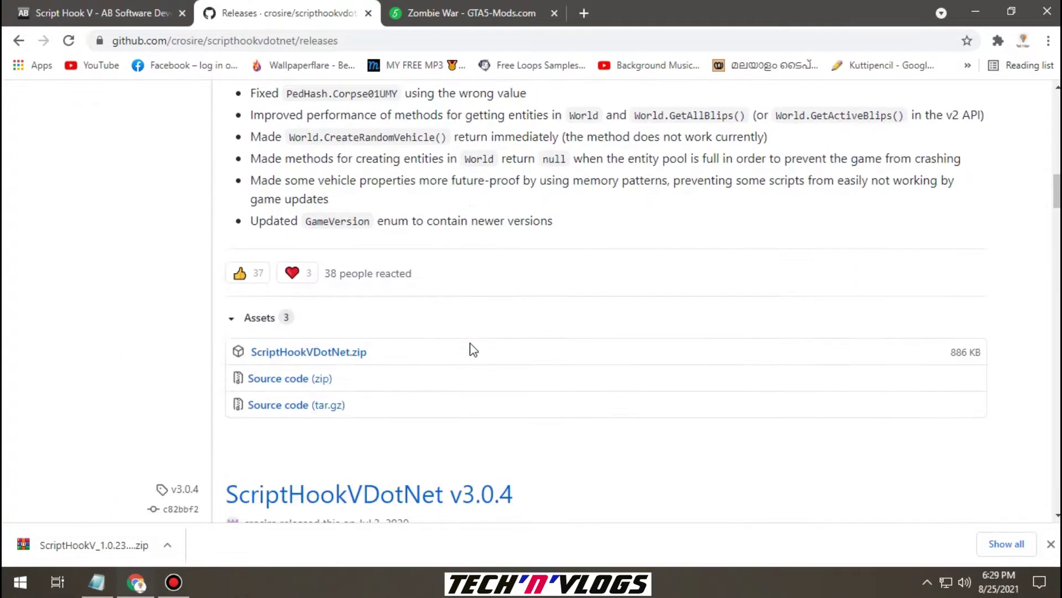
{"action": "left_click", "coordinate": [303, 354]}
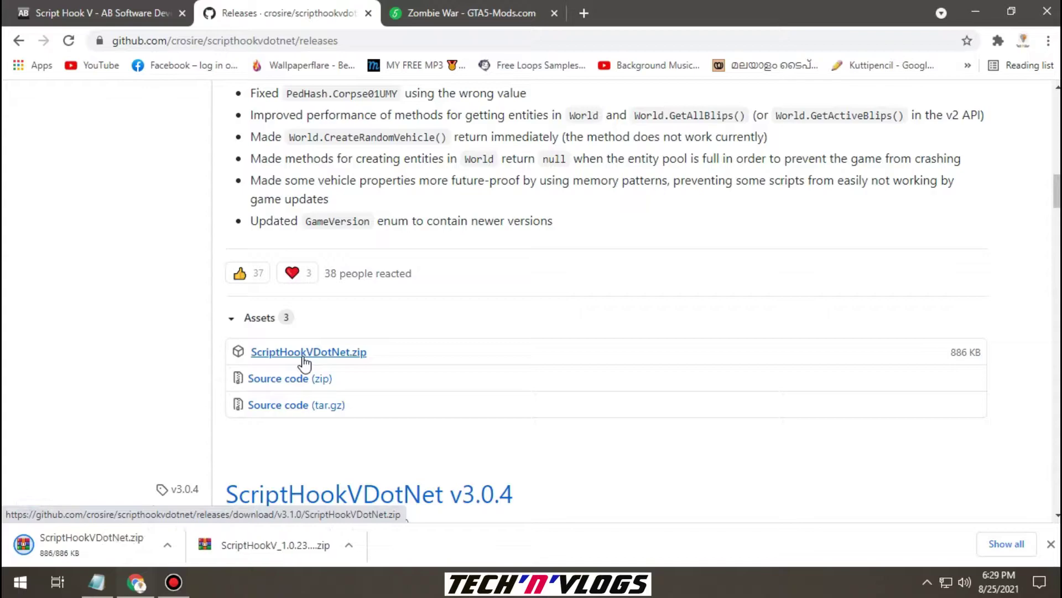
Download the Zombie War Beta3 mod archive from its GTA5-Mods page
{"action": "left_click", "coordinate": [470, 12]}
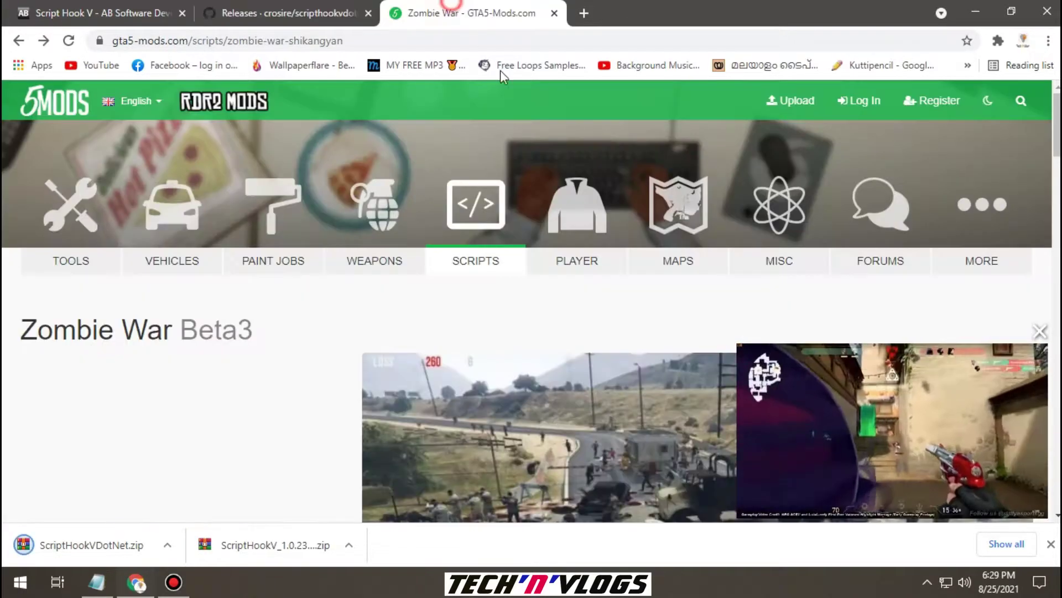
{"action": "mouse_move", "coordinate": [11, 315]}
{"action": "left_mouse_down"}
{"action": "mouse_move", "coordinate": [114, 332]}
{"action": "mouse_move", "coordinate": [22, 332]}
{"action": "left_mouse_up"}
{"action": "scroll", "coordinate": [592, 435], "scroll_direction": "down", "scroll_amount": 2}
{"action": "scroll", "coordinate": [592, 434], "scroll_direction": "down", "scroll_amount": 2}
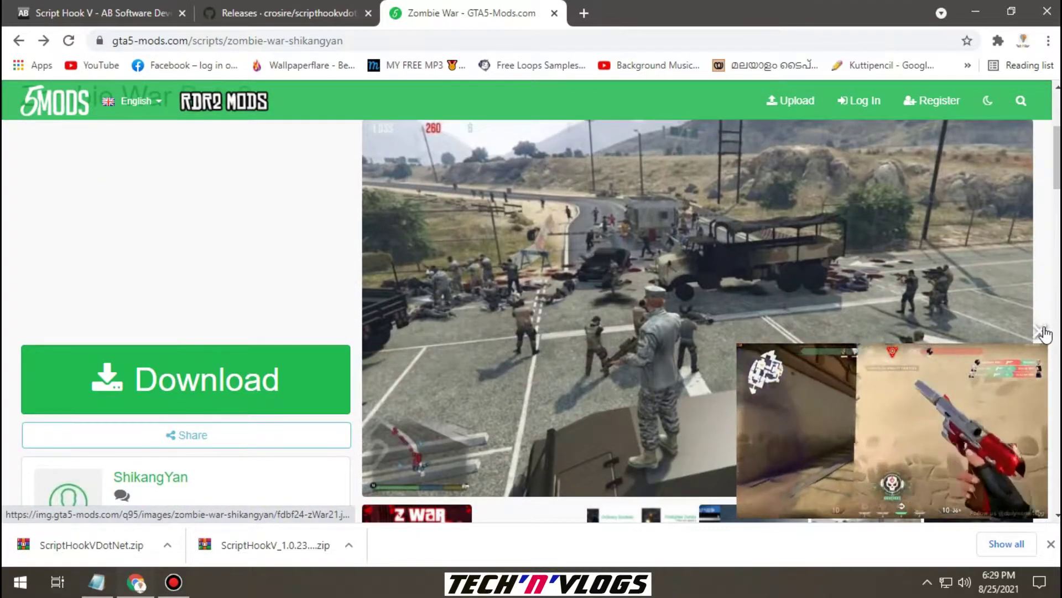
{"action": "scroll", "coordinate": [626, 326], "scroll_direction": "down", "scroll_amount": 1}
{"action": "left_click", "coordinate": [274, 298]}
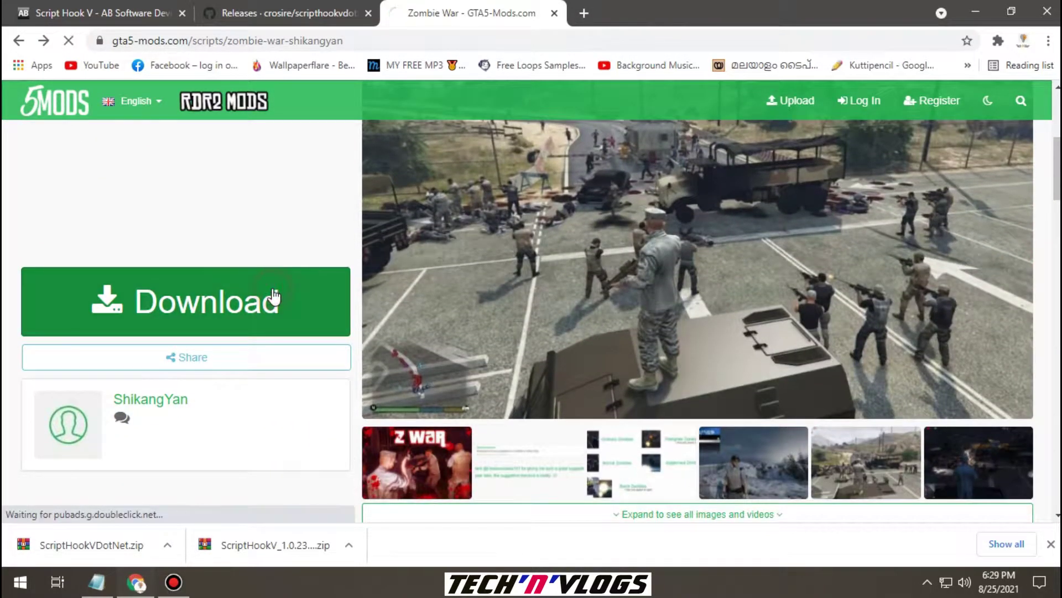
{"action": "scroll", "coordinate": [516, 330], "scroll_direction": "down", "scroll_amount": 5}
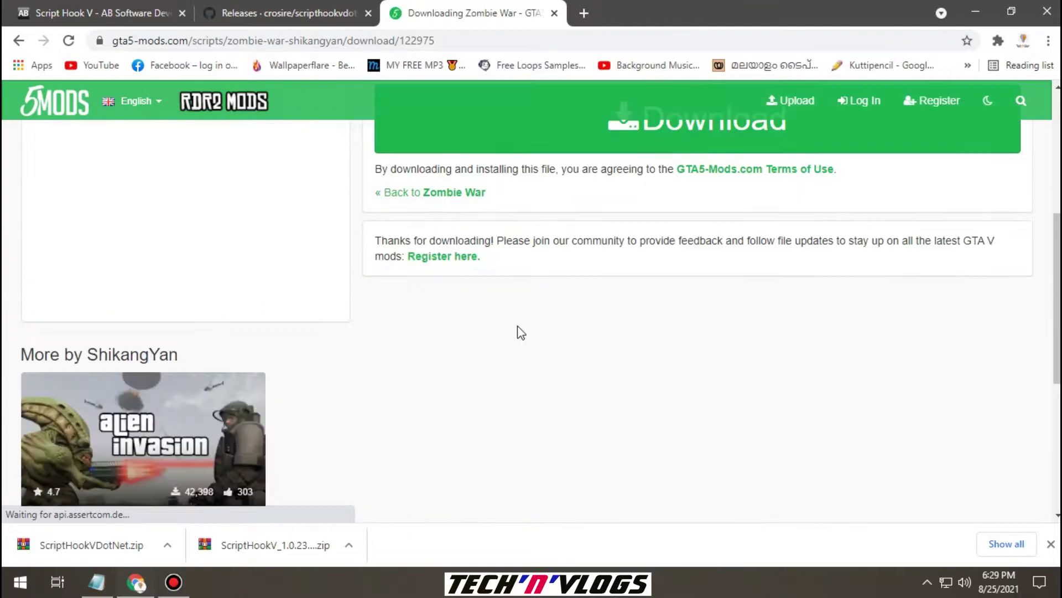
{"action": "scroll", "coordinate": [486, 323], "scroll_direction": "up", "scroll_amount": 3}
{"action": "left_click", "coordinate": [680, 281]}
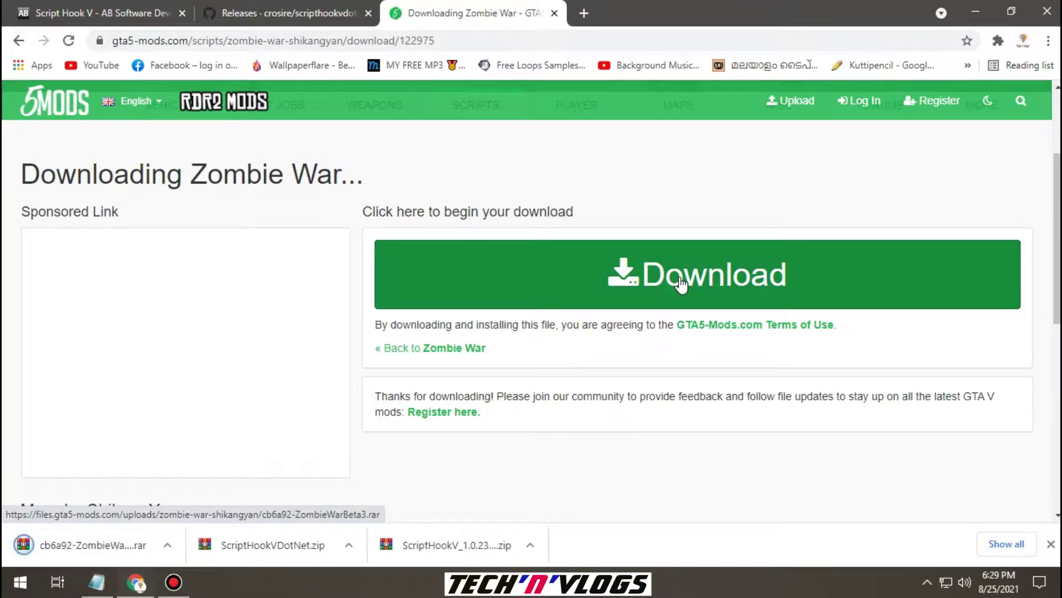
Show the downloaded ScriptHookV zip in its folder, minimise the browser and move the Downloads window aside to expose the desktop
{"action": "left_click", "coordinate": [530, 544]}
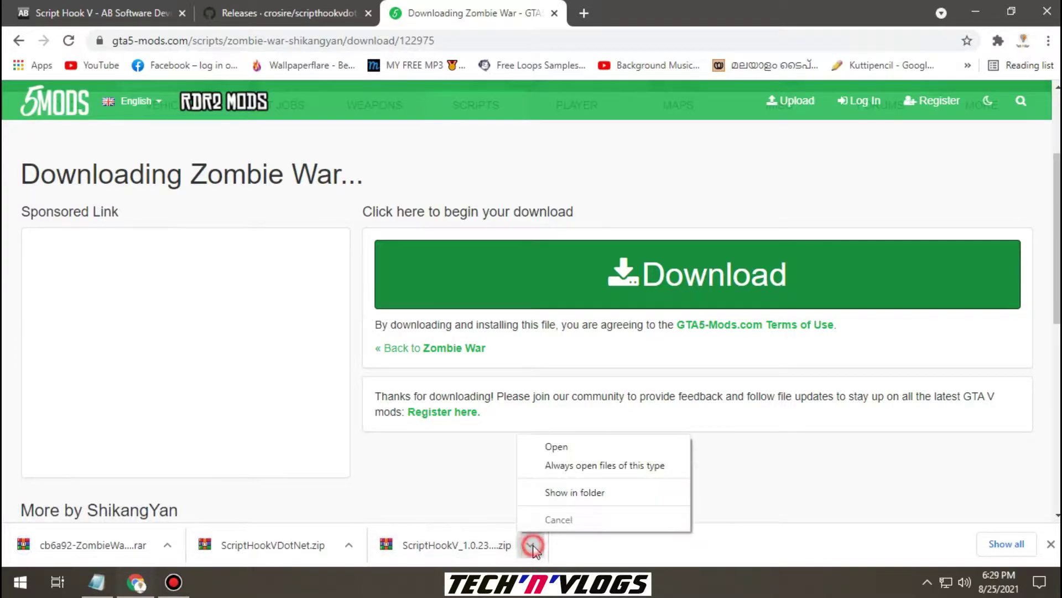
{"action": "left_click", "coordinate": [603, 495]}
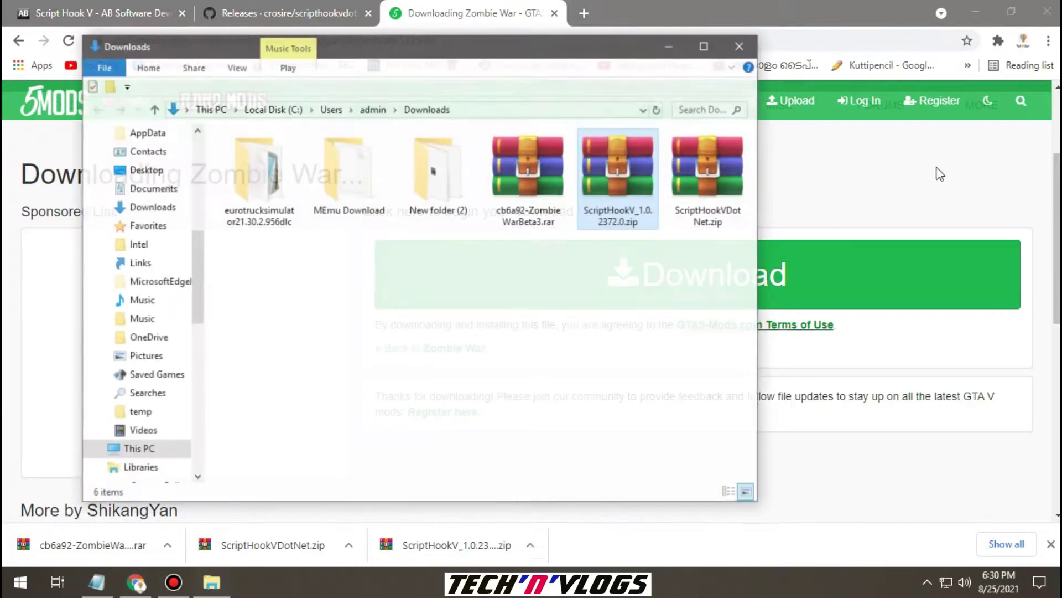
{"action": "left_click", "coordinate": [975, 12]}
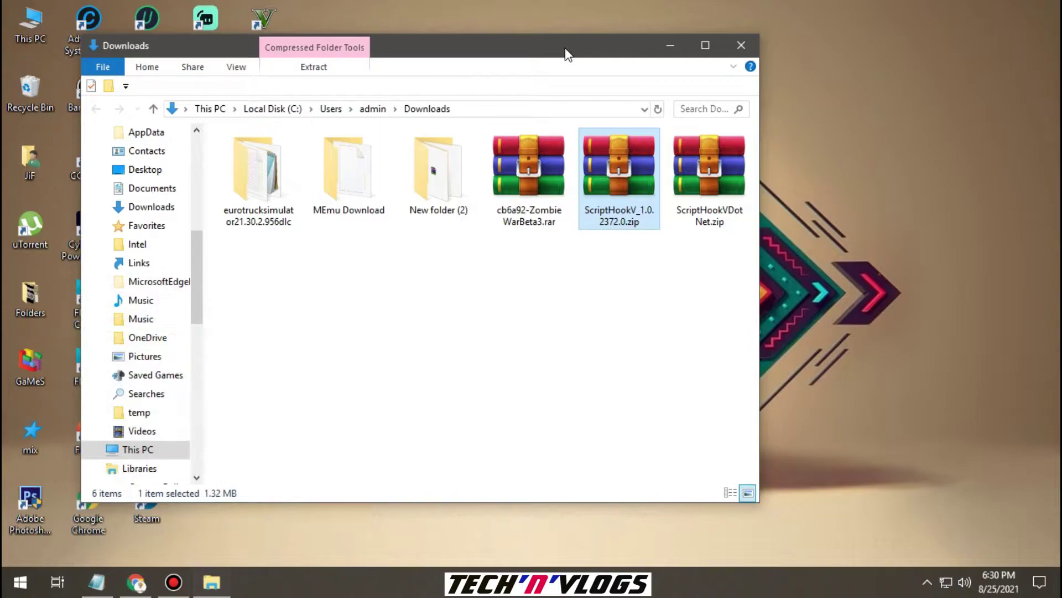
{"action": "left_click_drag", "start_coordinate": [567, 54], "coordinate": [478, 67]}
Create a new desktop folder named "Zonbie war mod"
{"action": "right_click", "coordinate": [952, 18]}
{"action": "mouse_move", "coordinate": [953, 165]}
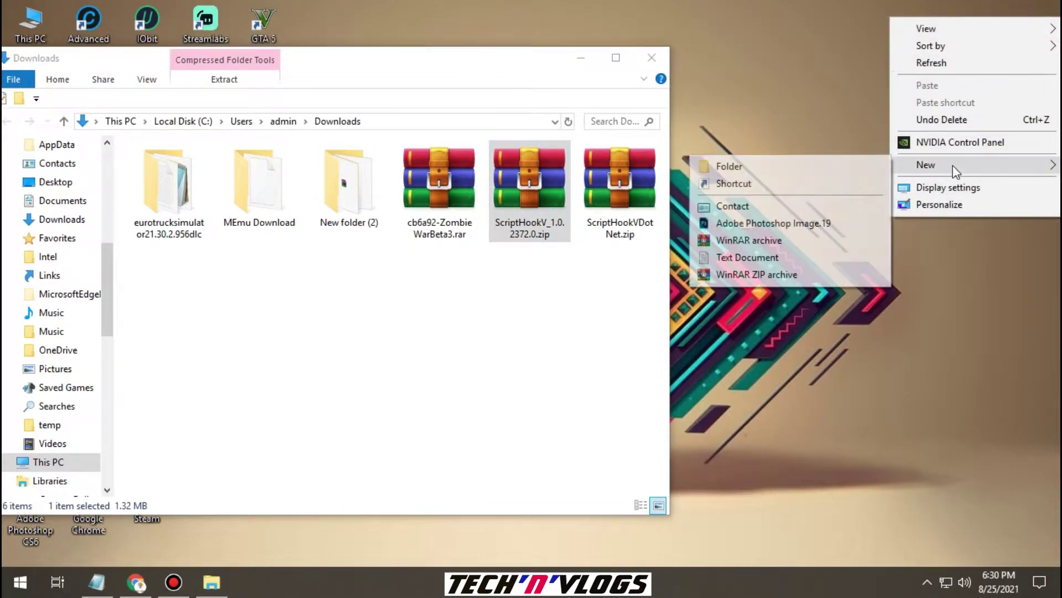
{"action": "left_click", "coordinate": [853, 165]}
{"action": "type", "text": "Z"}
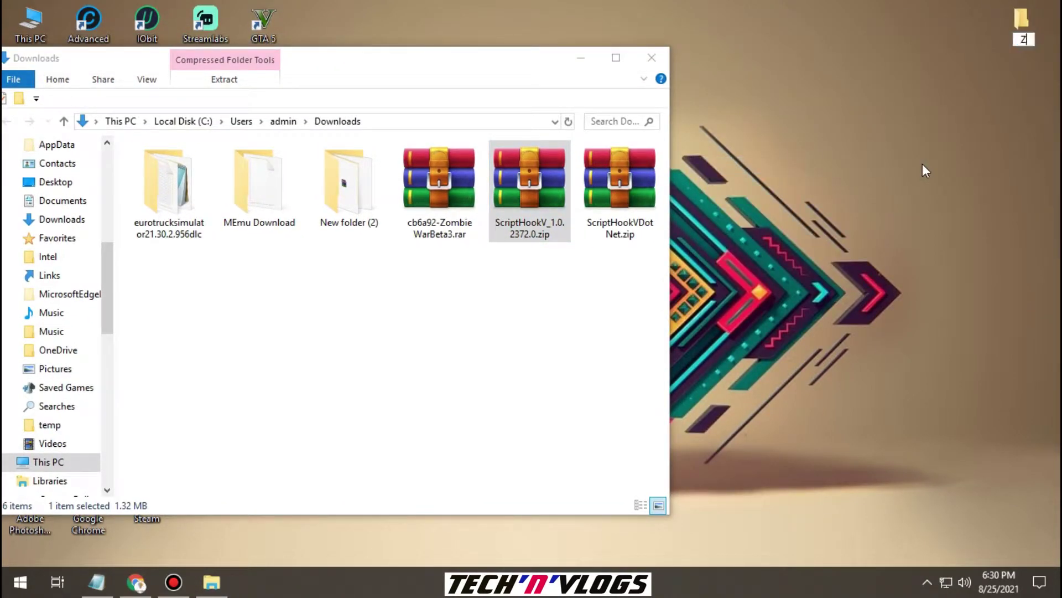
{"action": "type", "text": "onbie war mod"}
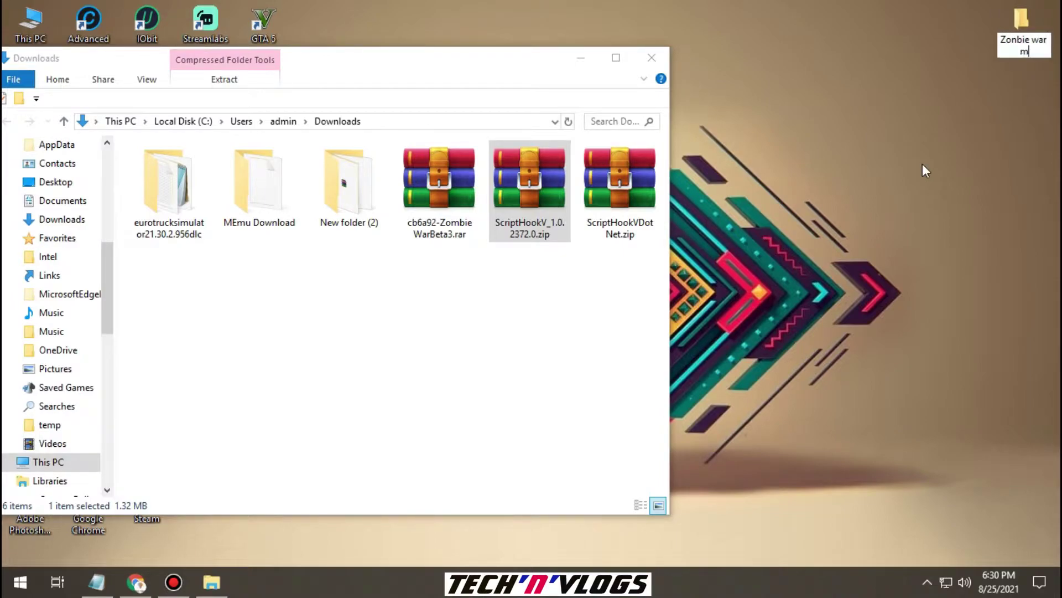
{"action": "left_click", "coordinate": [995, 91]}
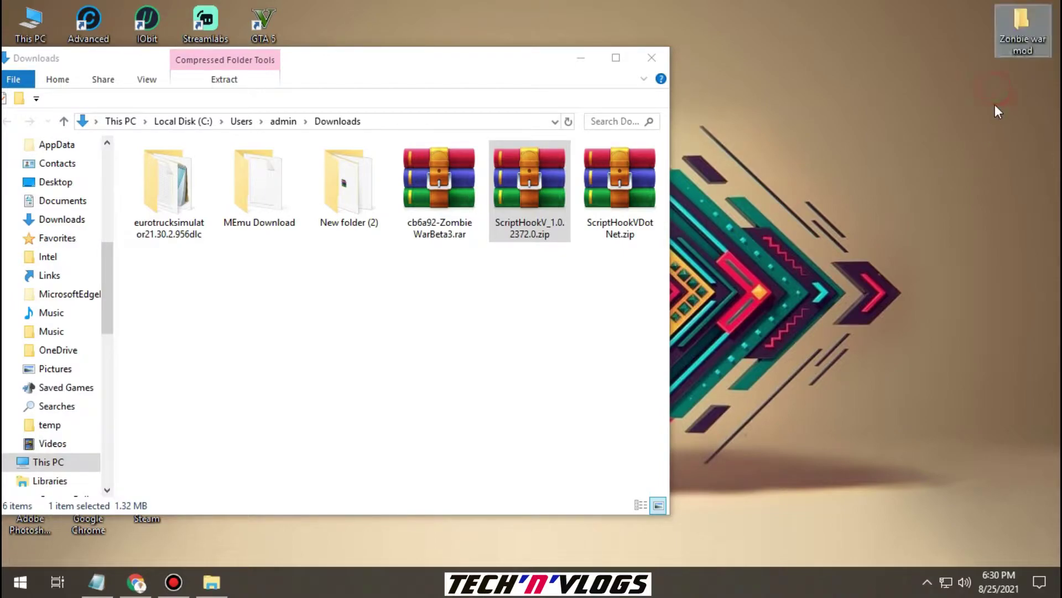
Open the Zonbie war mod folder and arrange its window beside the Downloads window
{"action": "double_click", "coordinate": [1025, 21]}
{"action": "left_click_drag", "start_coordinate": [367, 83], "coordinate": [956, 78]}
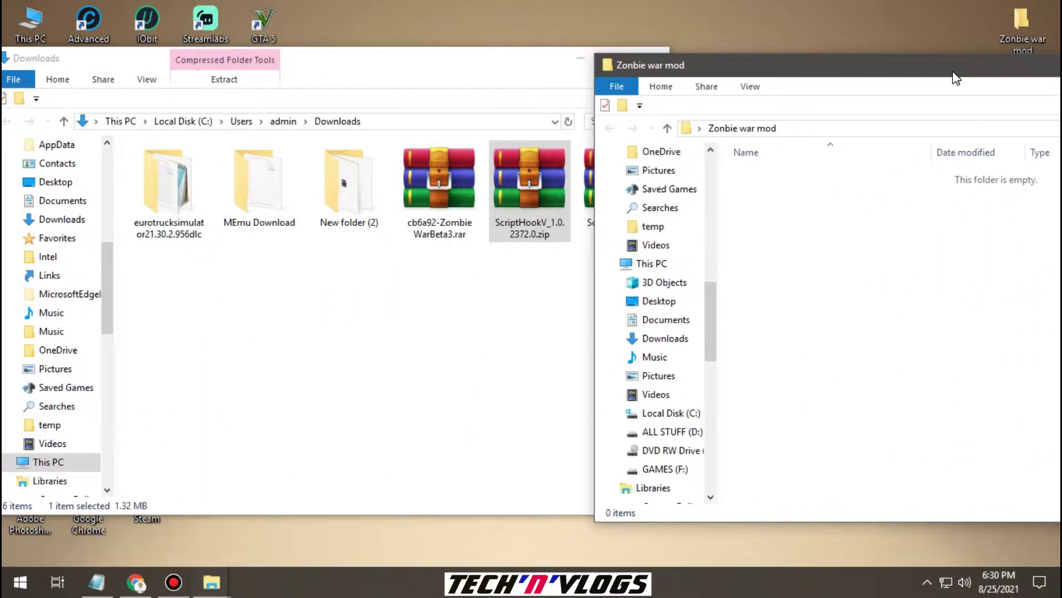
{"action": "left_click", "coordinate": [450, 65]}
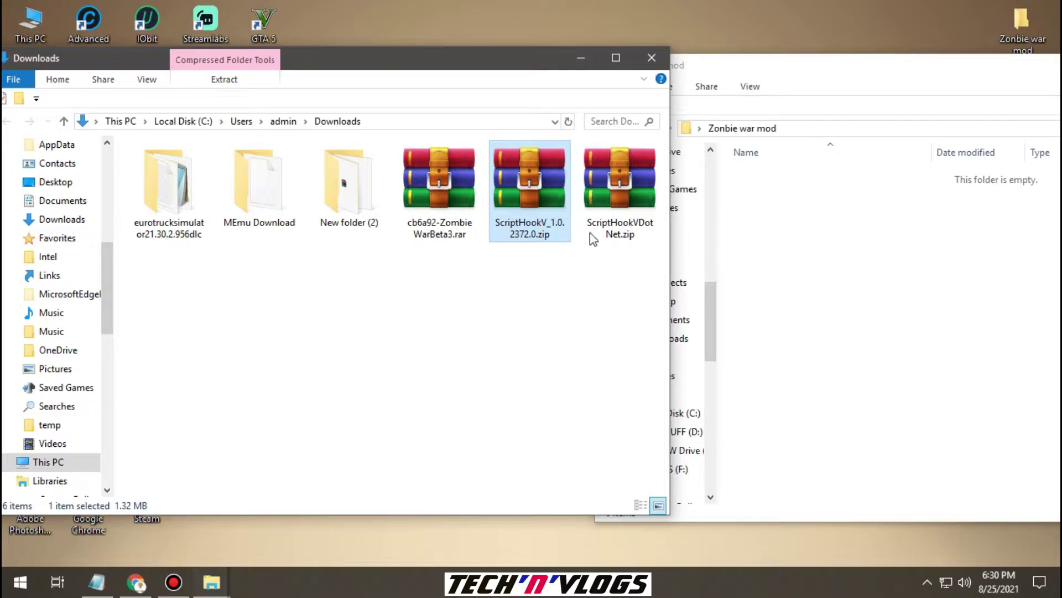
Create a folder named ScriptHookV inside Zonbie war mod, copying the name from the ScriptHookV_1.0.2372.0.zip file name
{"action": "right_click", "coordinate": [522, 217]}
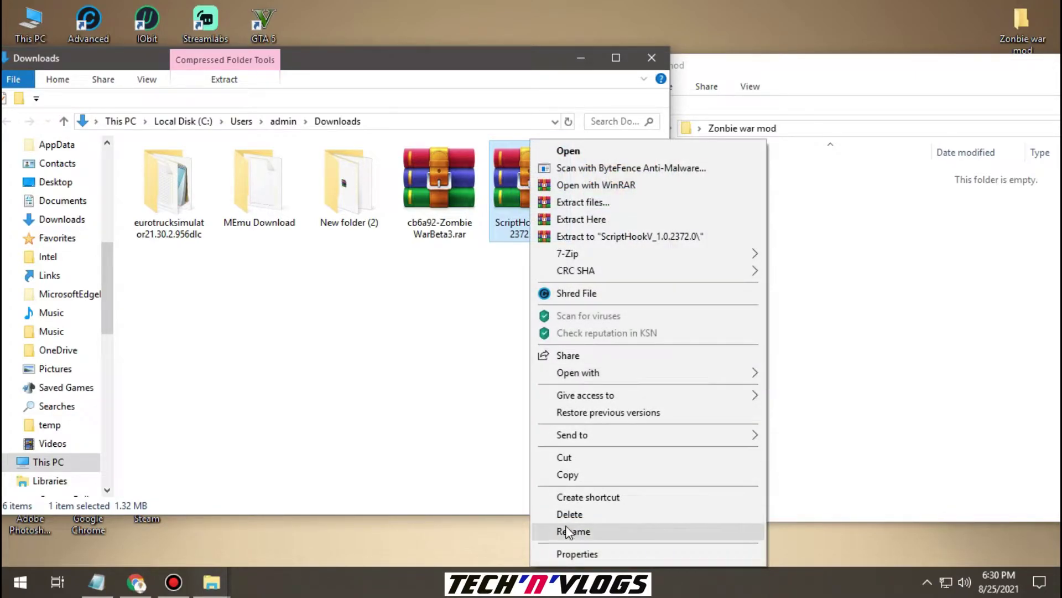
{"action": "left_click", "coordinate": [566, 526]}
{"action": "left_click_drag", "start_coordinate": [497, 224], "coordinate": [545, 232]}
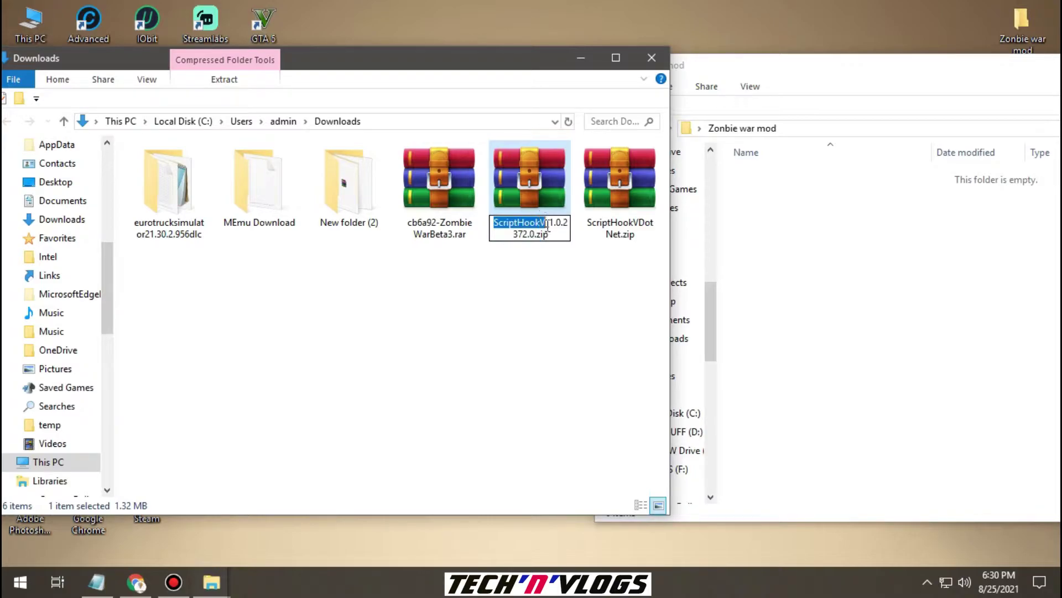
{"action": "right_click", "coordinate": [535, 224]}
{"action": "left_click", "coordinate": [556, 278]}
{"action": "right_click", "coordinate": [769, 213]}
{"action": "mouse_move", "coordinate": [810, 400]}
{"action": "left_click", "coordinate": [723, 398]}
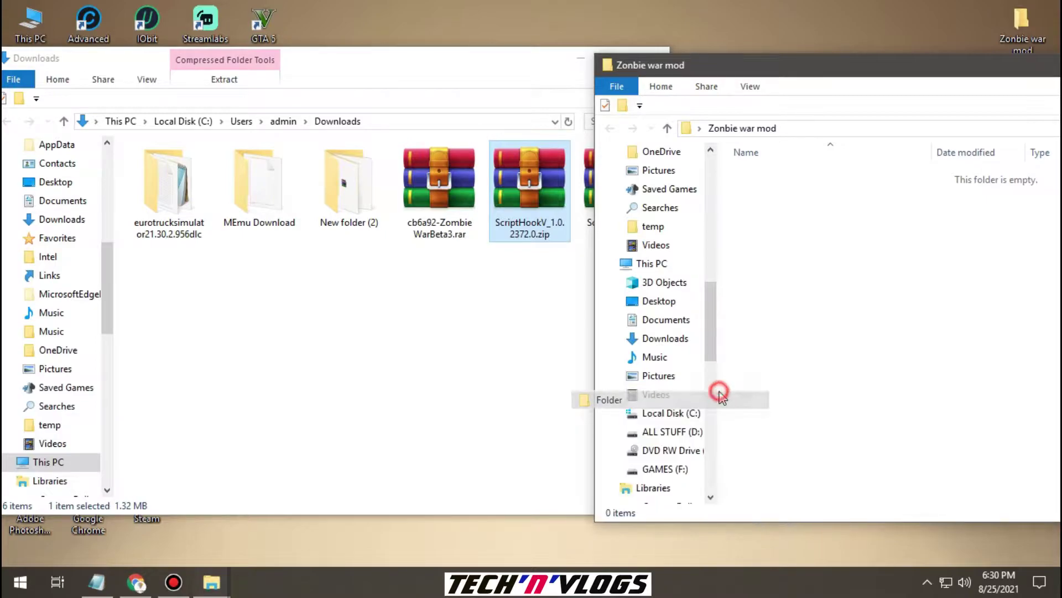
{"action": "right_click", "coordinate": [780, 175]}
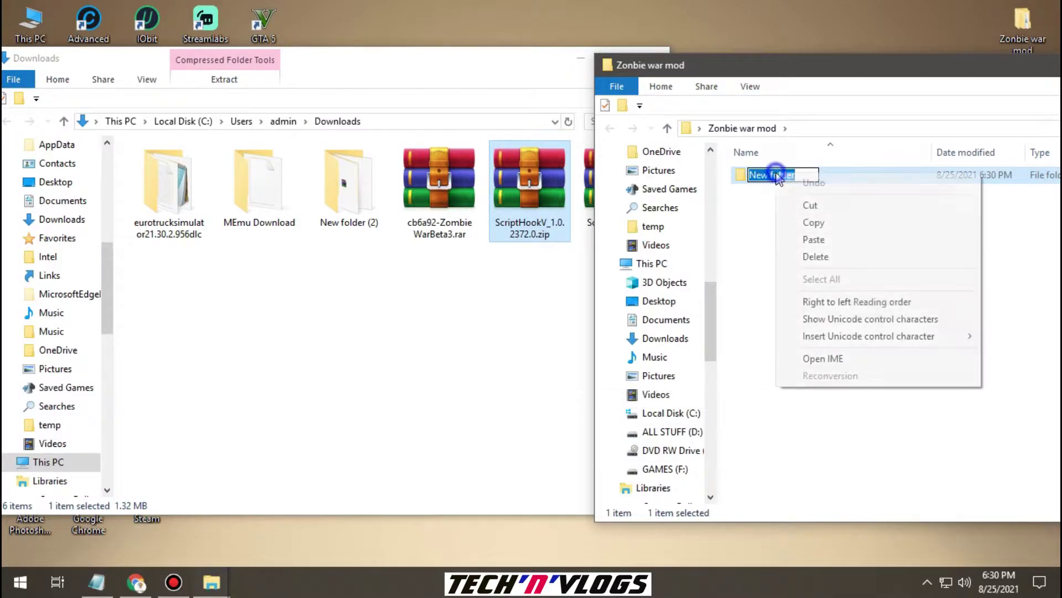
{"action": "left_click", "coordinate": [795, 237]}
{"action": "left_click", "coordinate": [796, 210]}
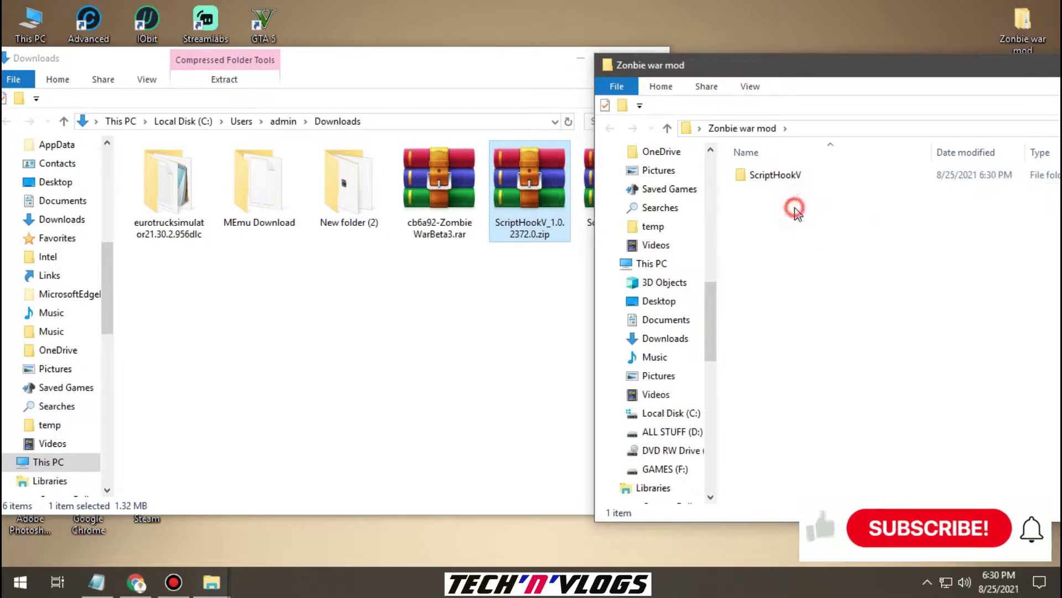
Extract dinput8.dll and ScriptHookV.dll from the bin folder of ScriptHookV_1.0.2372.0.zip into the ScriptHookV folder, and close the archive
{"action": "double_click", "coordinate": [775, 174]}
{"action": "left_click", "coordinate": [459, 64]}
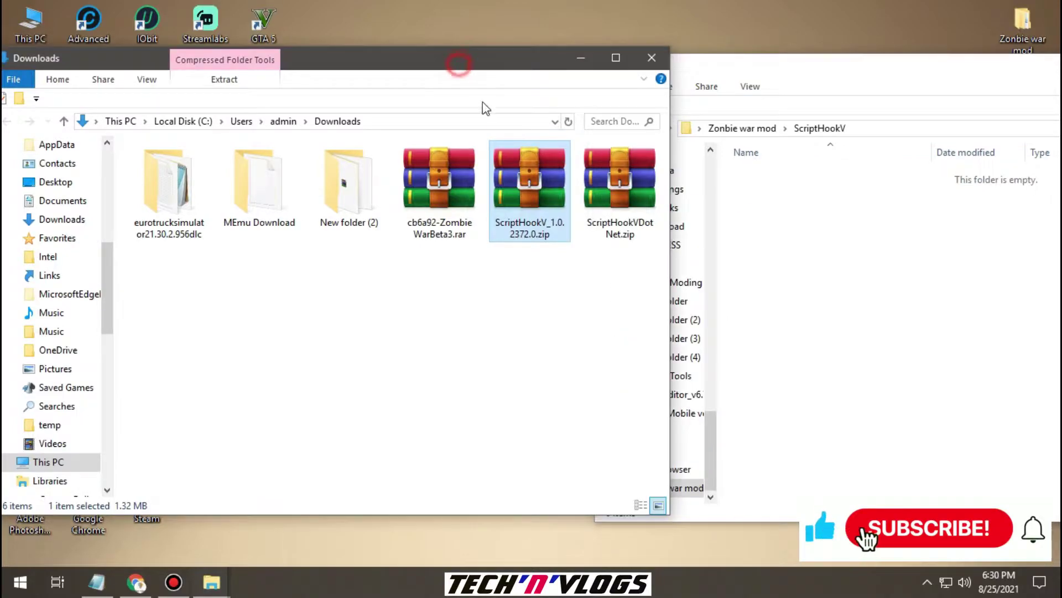
{"action": "double_click", "coordinate": [529, 182]}
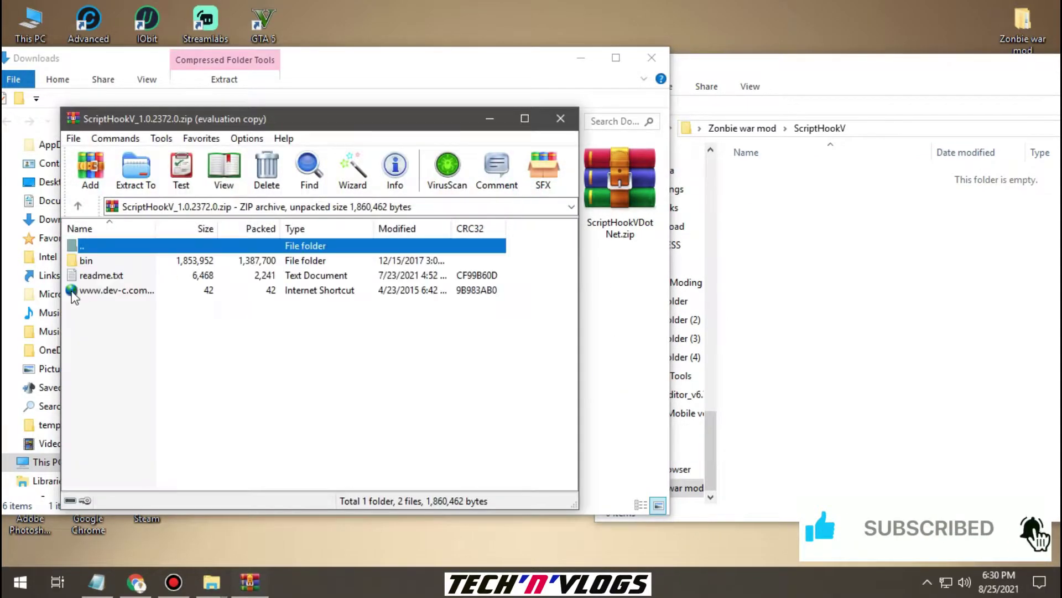
{"action": "double_click", "coordinate": [86, 260]}
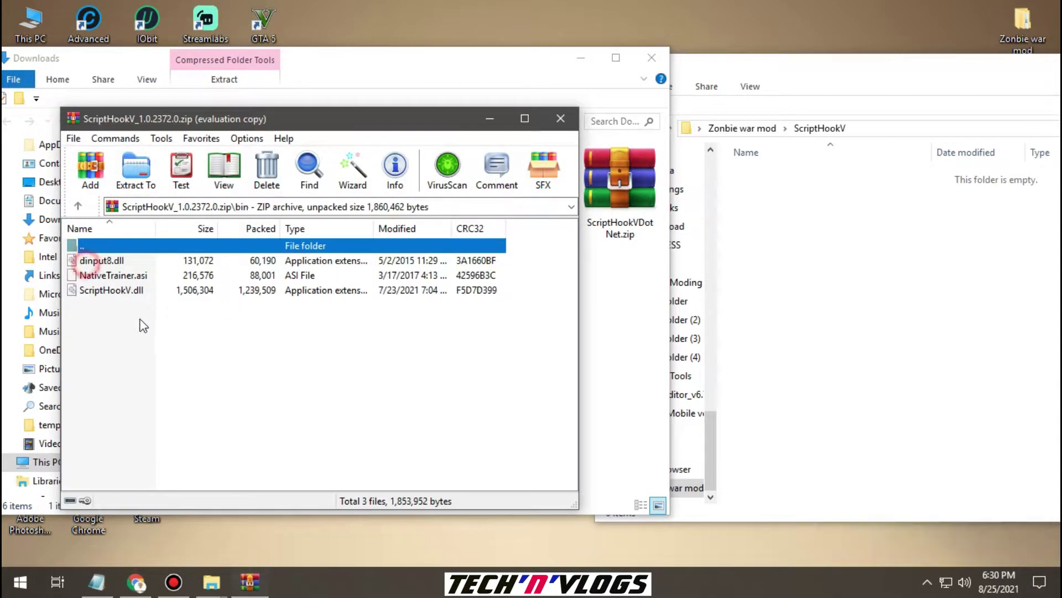
{"action": "left_click", "coordinate": [117, 290]}
{"action": "left_click", "coordinate": [119, 262], "text": "ctrl"}
{"action": "left_click_drag", "start_coordinate": [82, 264], "coordinate": [825, 270]}
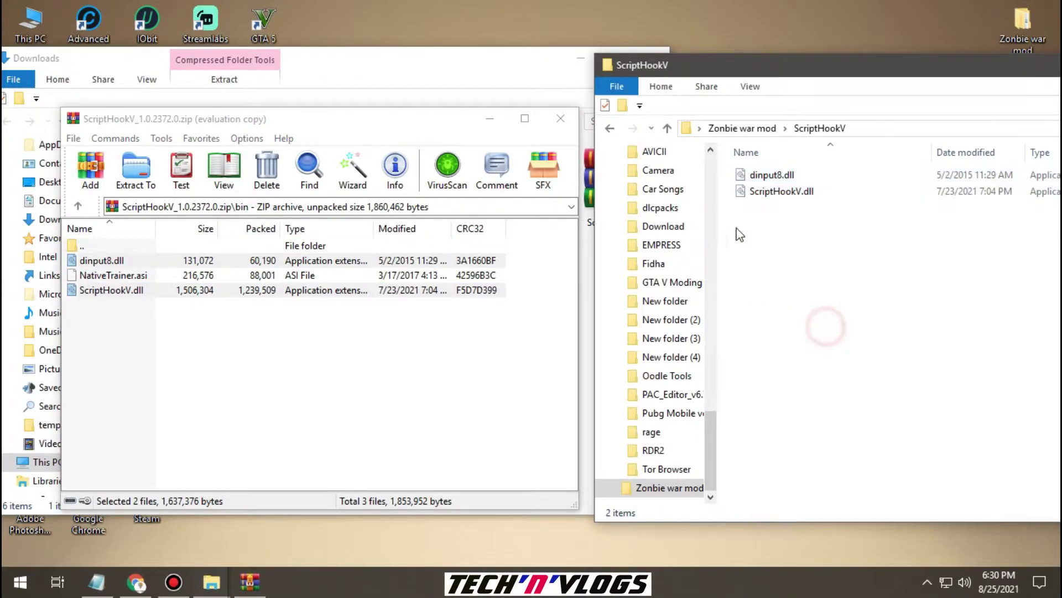
{"action": "left_click", "coordinate": [609, 130]}
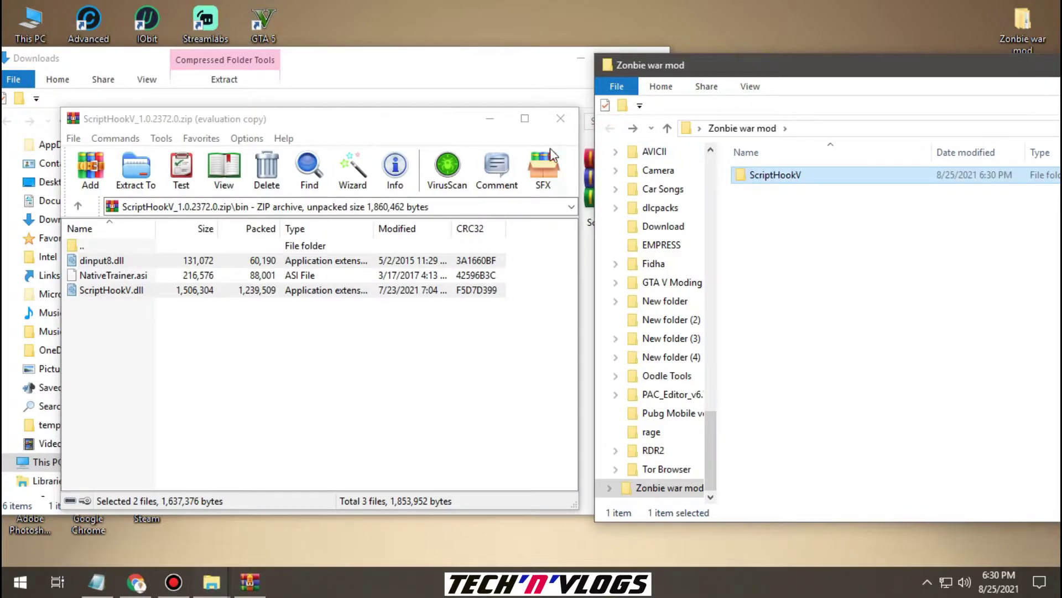
{"action": "left_click", "coordinate": [561, 118]}
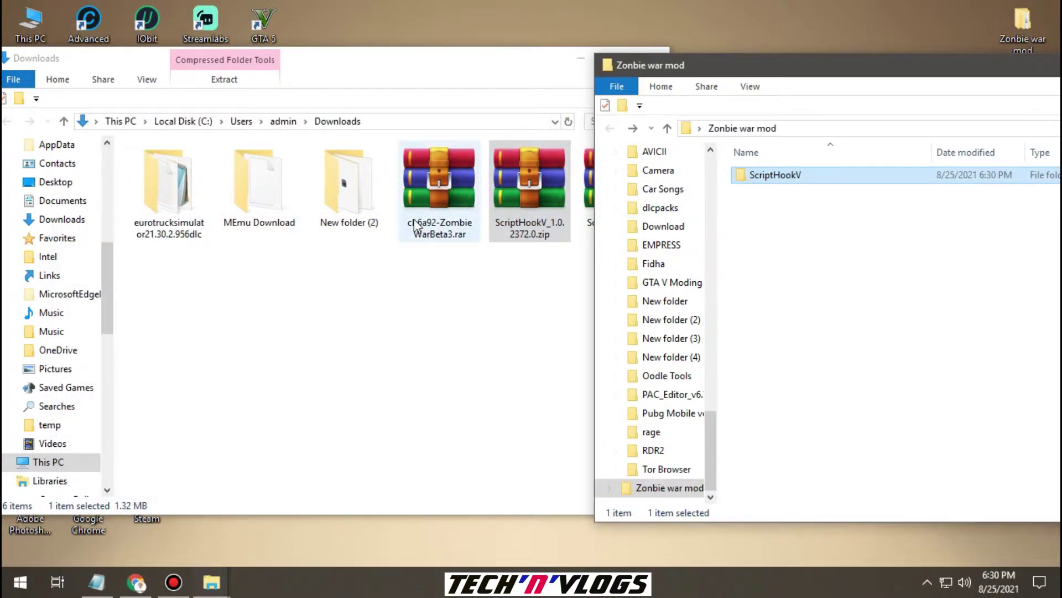
Create a folder named ScriptHookVDotNet inside Zonbie war mod, copying the name from the ScriptHookVDotNet.zip file name
{"action": "left_click", "coordinate": [510, 53]}
{"action": "left_click", "coordinate": [592, 143]}
{"action": "right_click", "coordinate": [591, 140]}
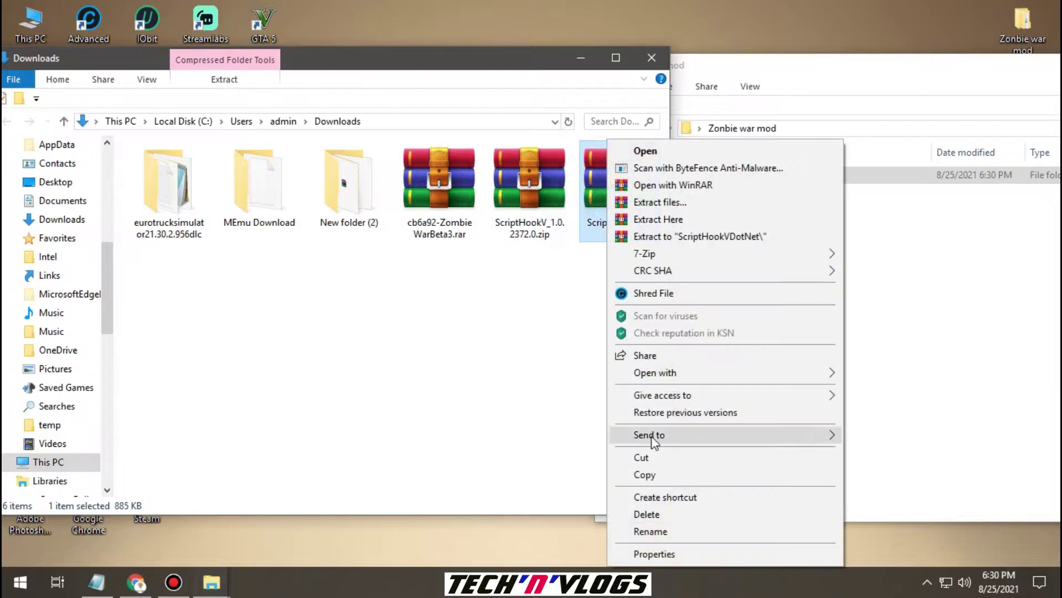
{"action": "left_click", "coordinate": [647, 530]}
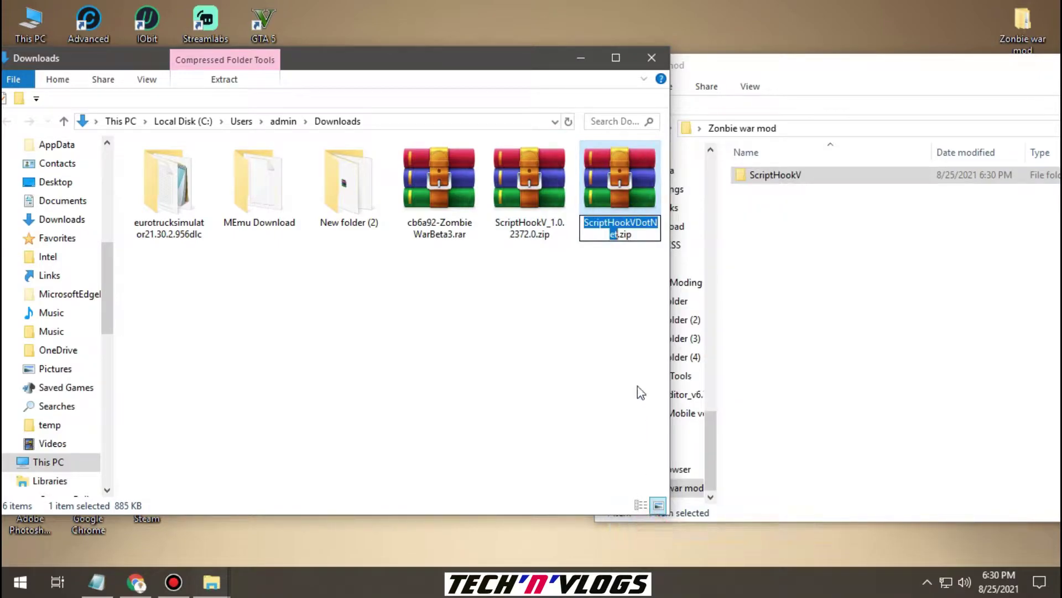
{"action": "right_click", "coordinate": [617, 222]}
{"action": "left_click", "coordinate": [636, 270]}
{"action": "right_click", "coordinate": [774, 247]}
{"action": "mouse_move", "coordinate": [795, 430]}
{"action": "left_click", "coordinate": [738, 427]}
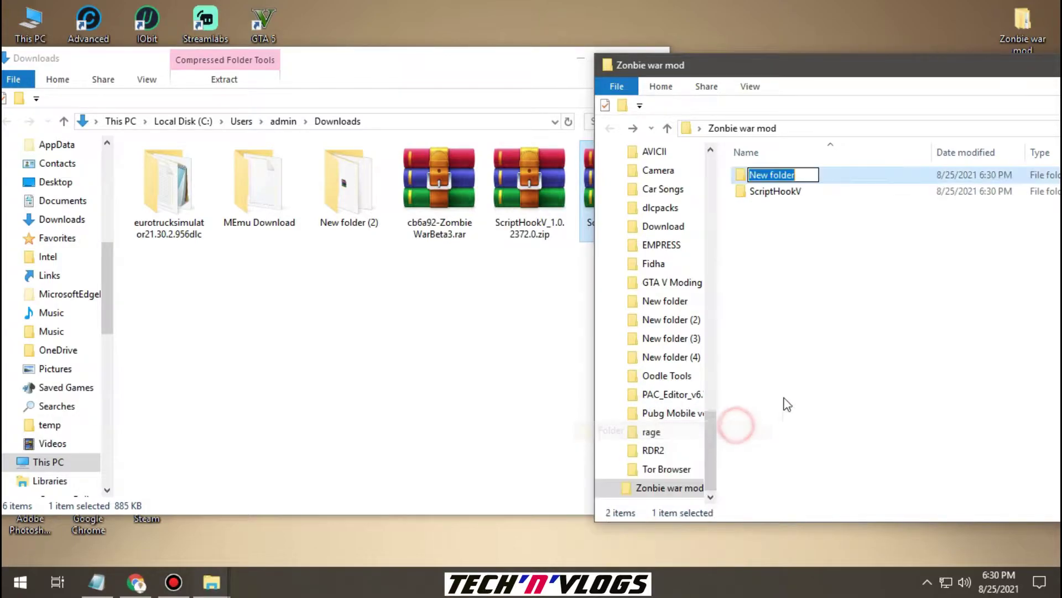
{"action": "right_click", "coordinate": [769, 175]}
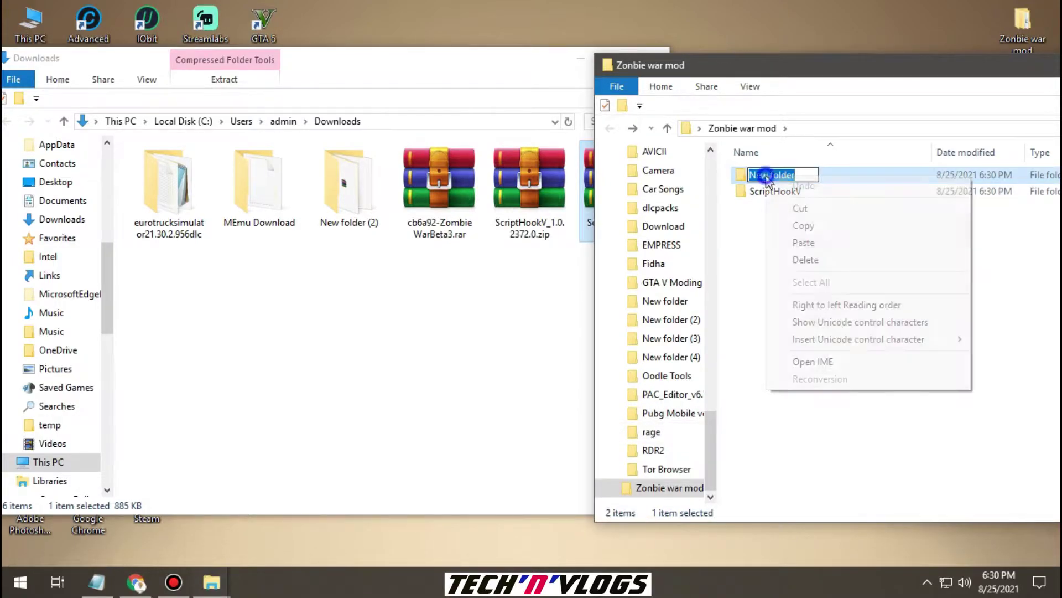
{"action": "left_click", "coordinate": [786, 242]}
{"action": "left_click", "coordinate": [784, 285]}
Extract the six ScriptHookVDotNet files, without LICENSE.txt and README.txt, from ScriptHookVDotNet.zip into the ScriptHookVDotNet folder, and close the archive
{"action": "double_click", "coordinate": [784, 177]}
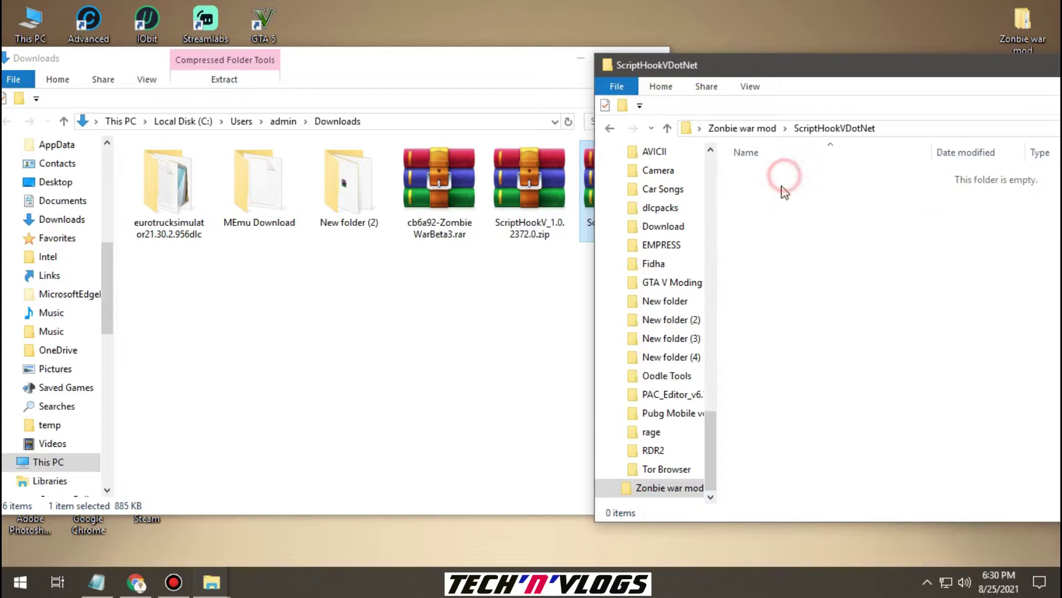
{"action": "left_click", "coordinate": [525, 89]}
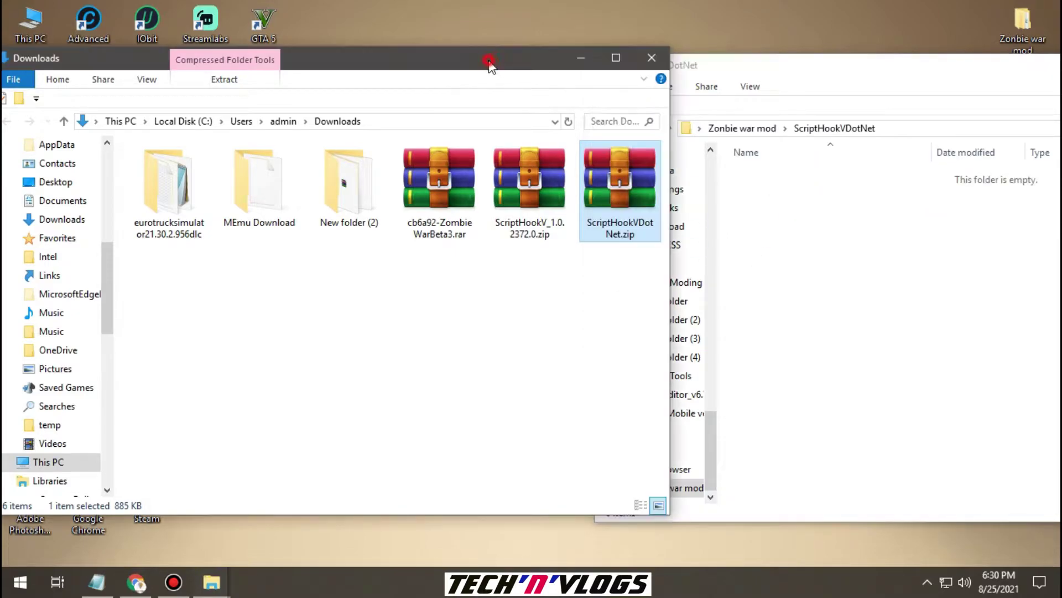
{"action": "double_click", "coordinate": [619, 201]}
{"action": "left_click_drag", "start_coordinate": [109, 391], "coordinate": [139, 299]}
{"action": "left_click_drag", "start_coordinate": [86, 322], "coordinate": [99, 325]}
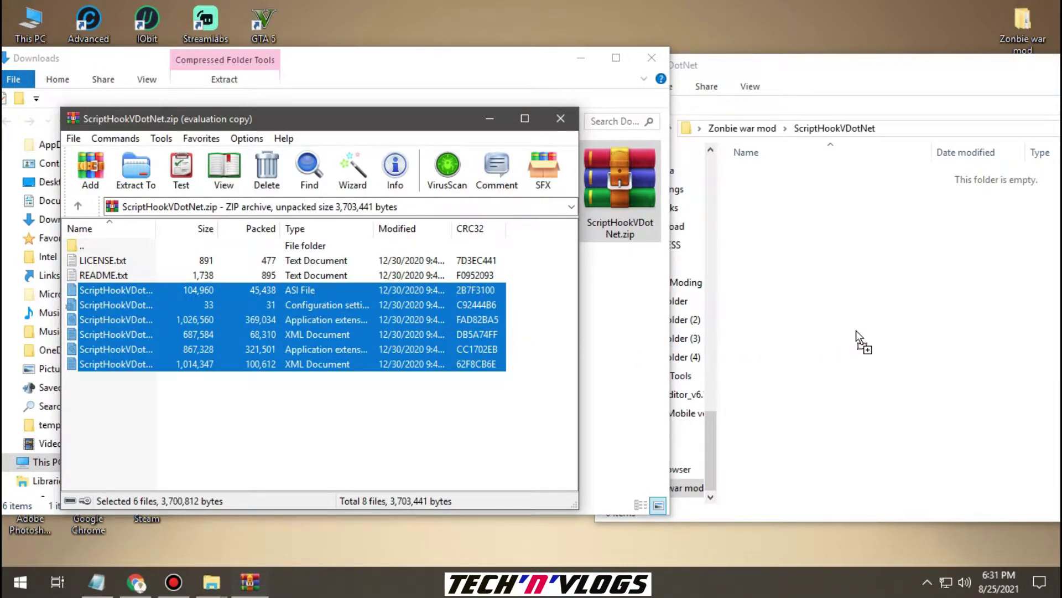
{"action": "left_click_drag", "start_coordinate": [855, 329], "coordinate": [855, 331]}
{"action": "left_click", "coordinate": [841, 416]}
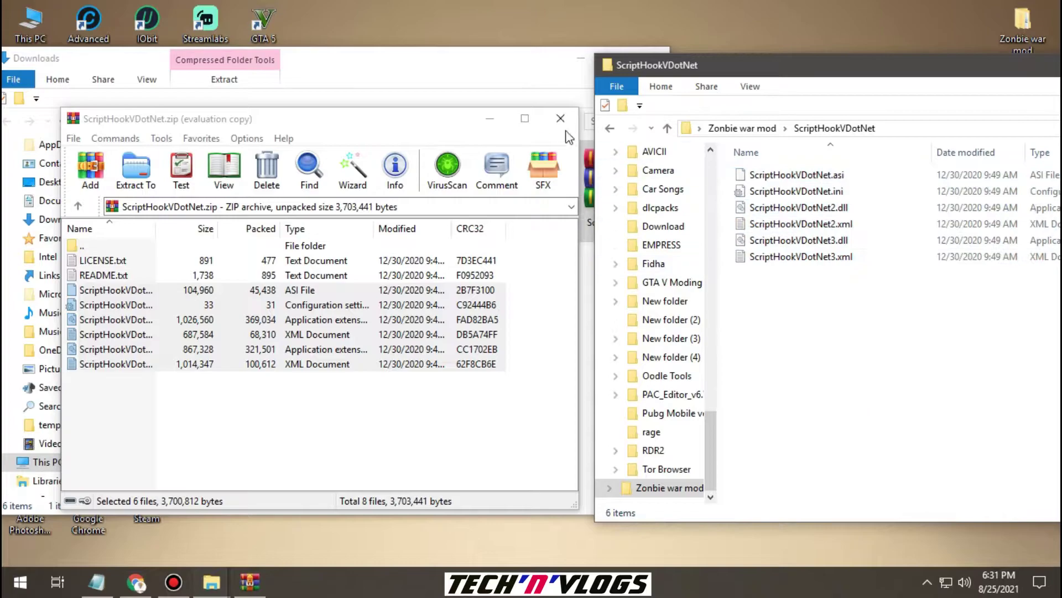
{"action": "left_click", "coordinate": [561, 118]}
{"action": "left_click", "coordinate": [782, 342]}
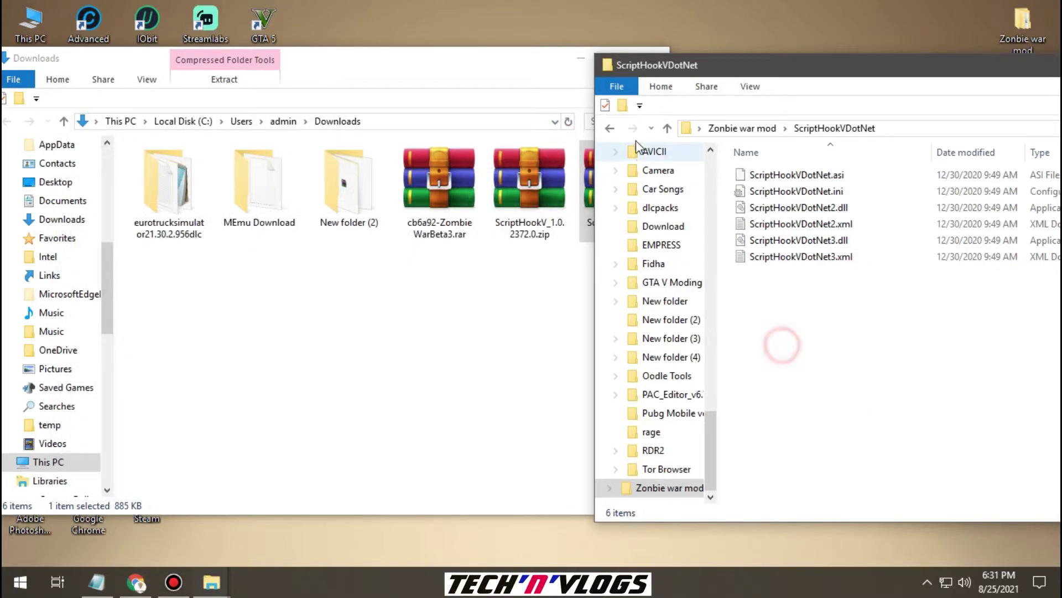
Open cb6a92-ZombieWarBeta3.rar from Downloads and create a folder named Zombie war mod inside Zonbie war mod
{"action": "left_click", "coordinate": [609, 128]}
{"action": "left_click", "coordinate": [425, 324]}
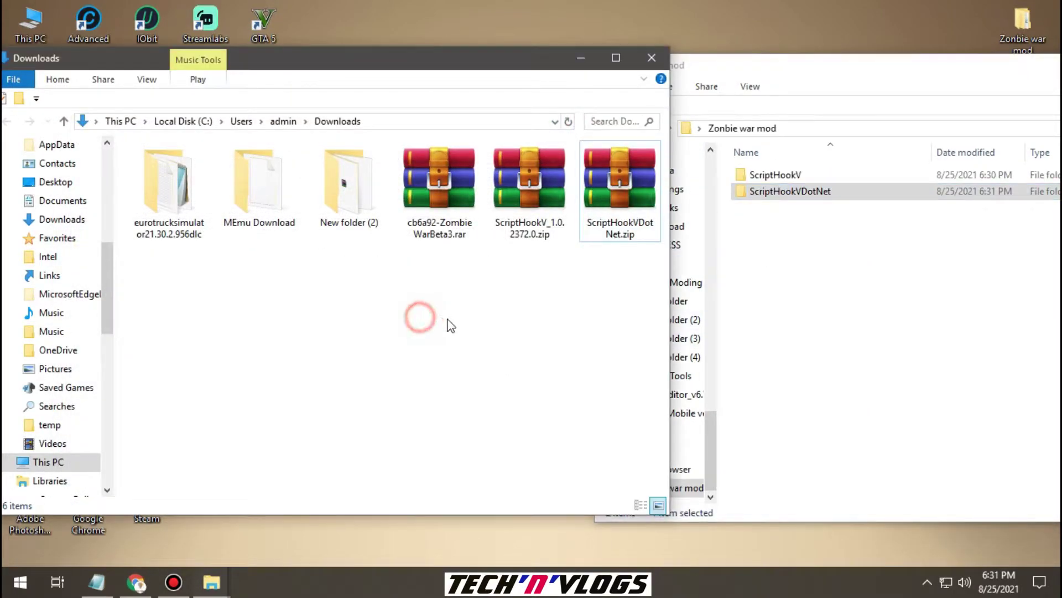
{"action": "double_click", "coordinate": [457, 191]}
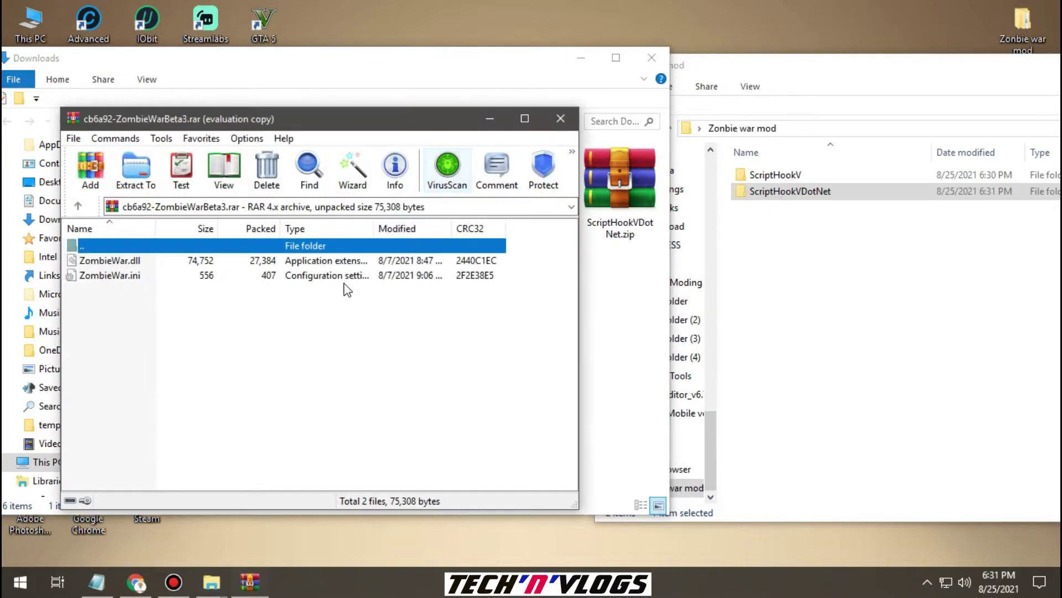
{"action": "right_click", "coordinate": [822, 268]}
{"action": "mouse_move", "coordinate": [844, 450]}
{"action": "left_click", "coordinate": [785, 450]}
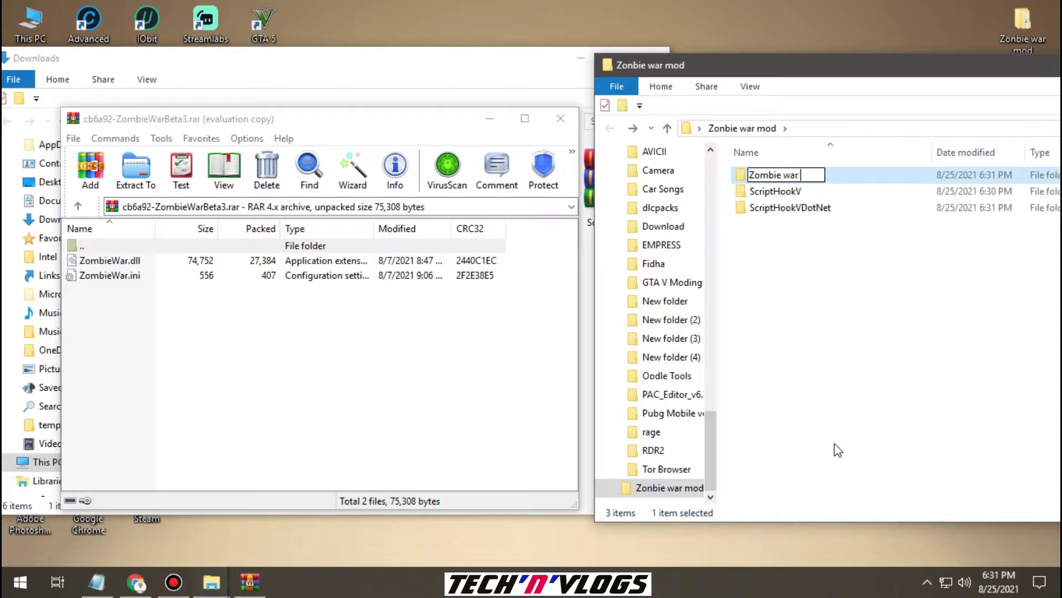
{"action": "left_click", "coordinate": [835, 444]}
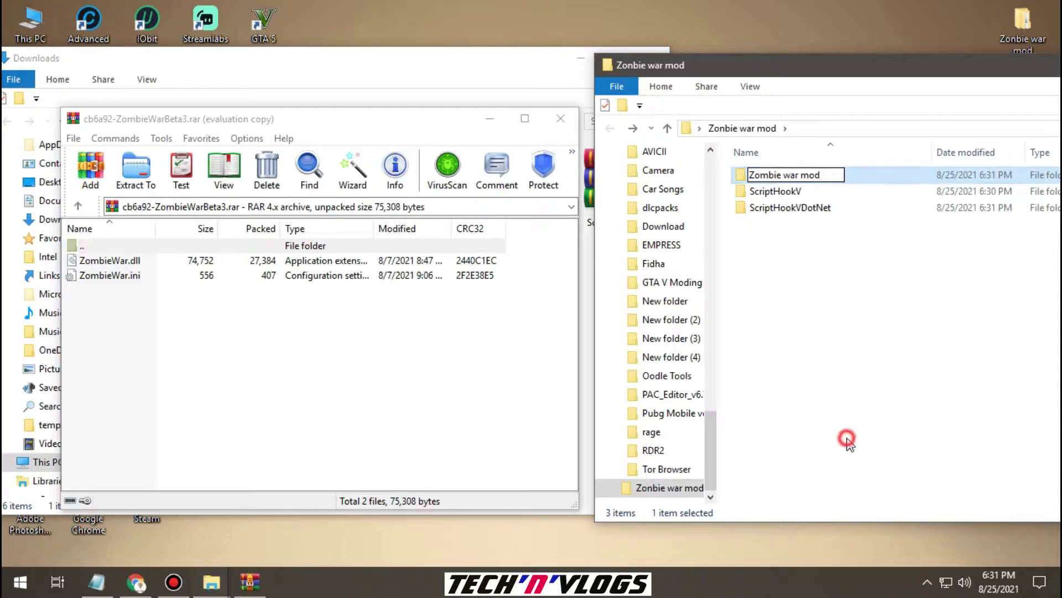
Extract ZombieWar.dll and ZombieWar.ini from the archive into the Zombie war mod folder, and close the archive and Downloads windows
{"action": "double_click", "coordinate": [818, 178]}
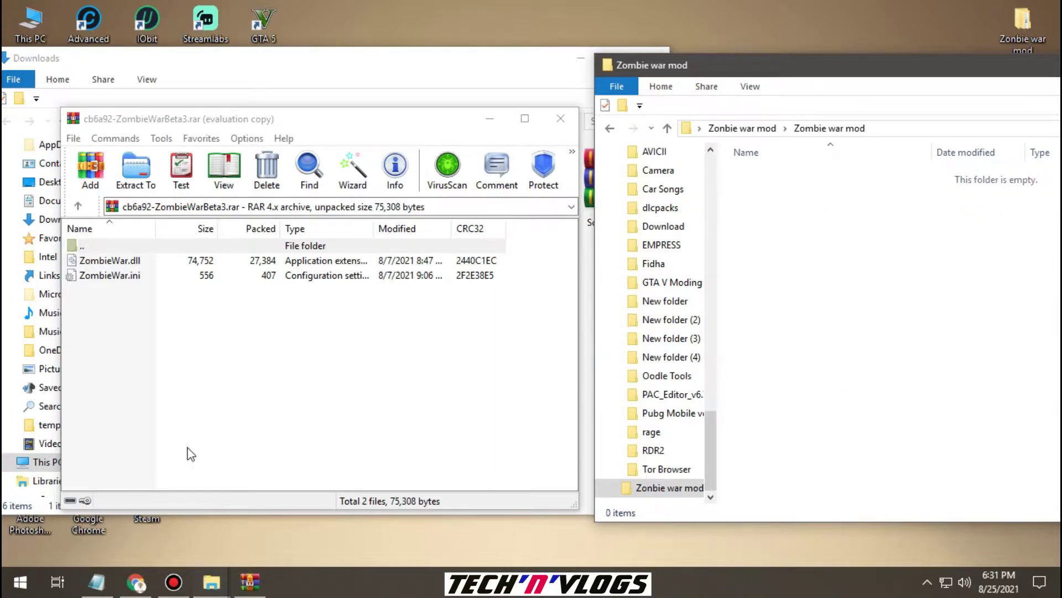
{"action": "left_click_drag", "start_coordinate": [114, 353], "coordinate": [118, 271]}
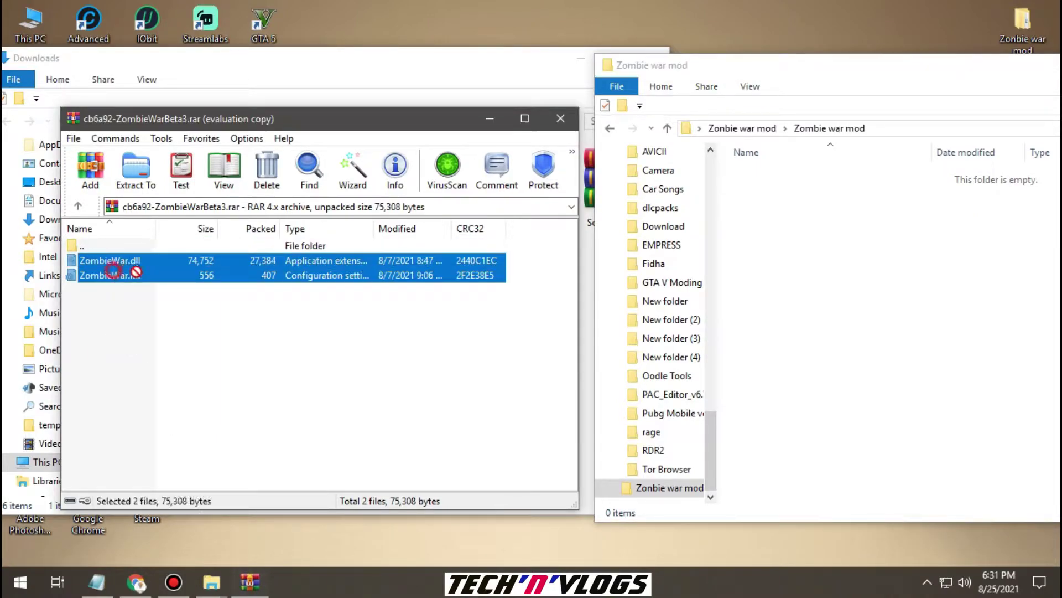
{"action": "left_click_drag", "start_coordinate": [810, 276], "coordinate": [814, 283]}
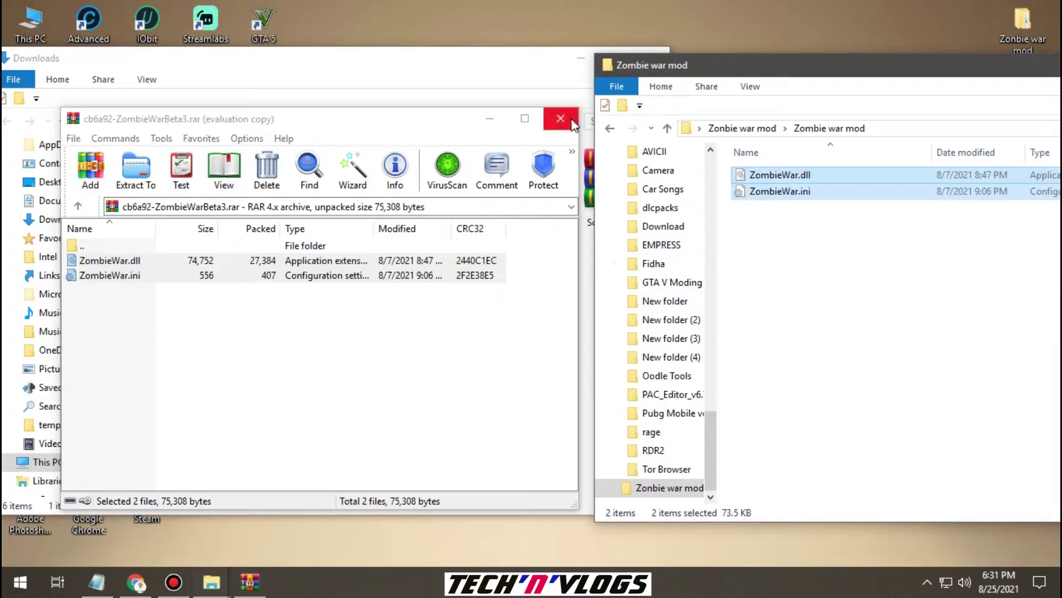
{"action": "left_click", "coordinate": [575, 124]}
{"action": "left_click", "coordinate": [520, 68]}
{"action": "left_click", "coordinate": [661, 68]}
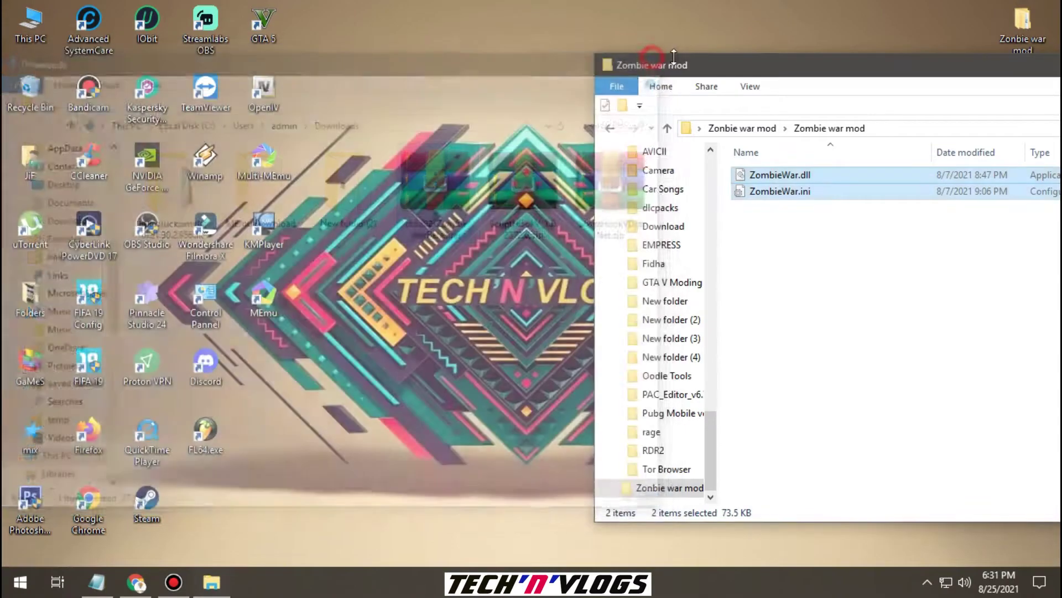
Return to the Zonbie war mod folder, move its window aside, and open the file location of the GTA 5 desktop shortcut
{"action": "left_click_drag", "start_coordinate": [681, 63], "coordinate": [842, 62]}
{"action": "left_click", "coordinate": [663, 112]}
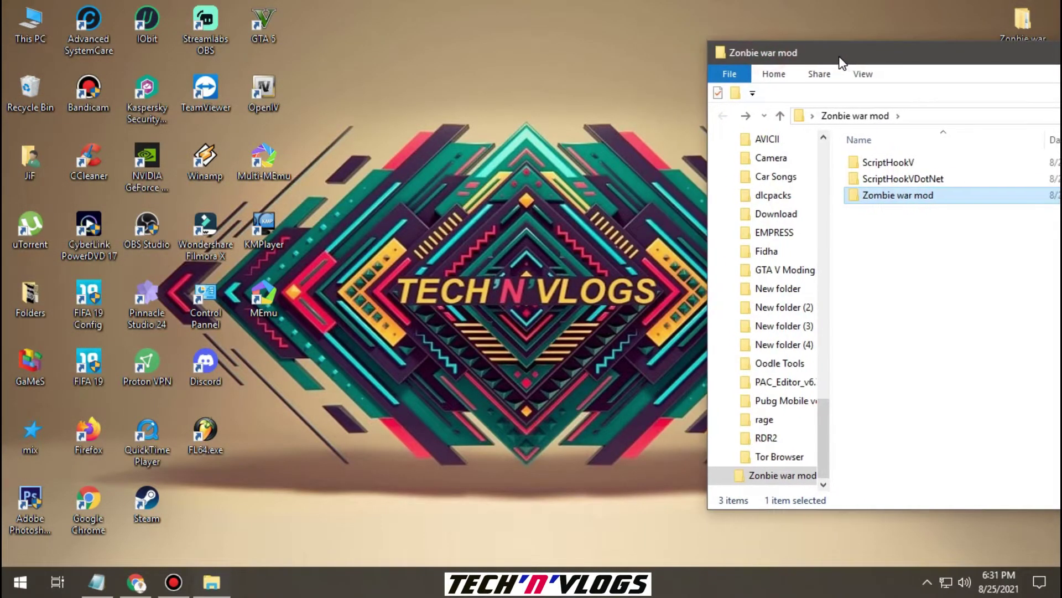
{"action": "left_click", "coordinate": [619, 129]}
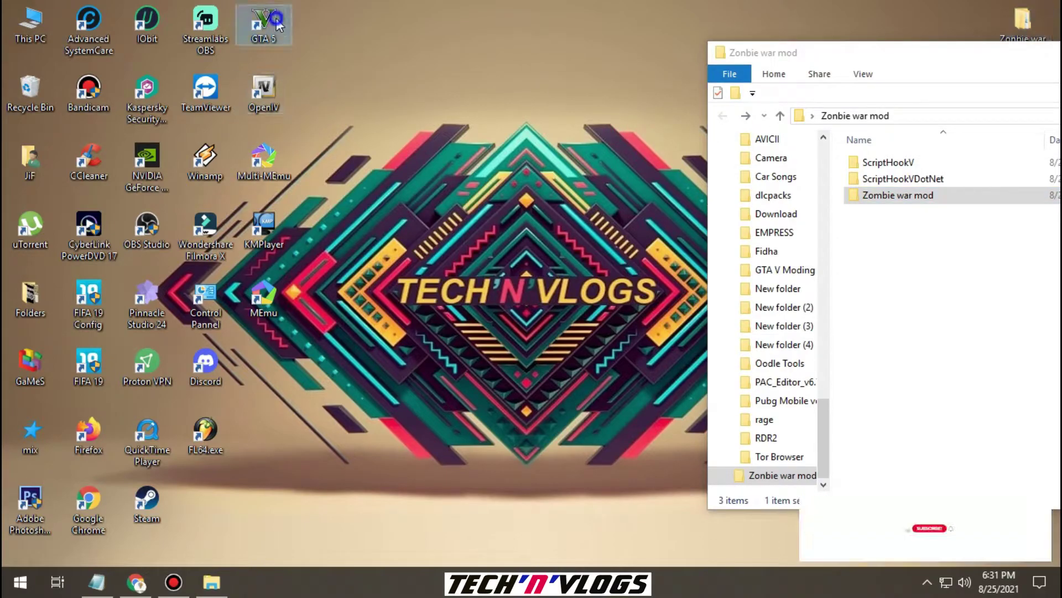
{"action": "right_click", "coordinate": [276, 21]}
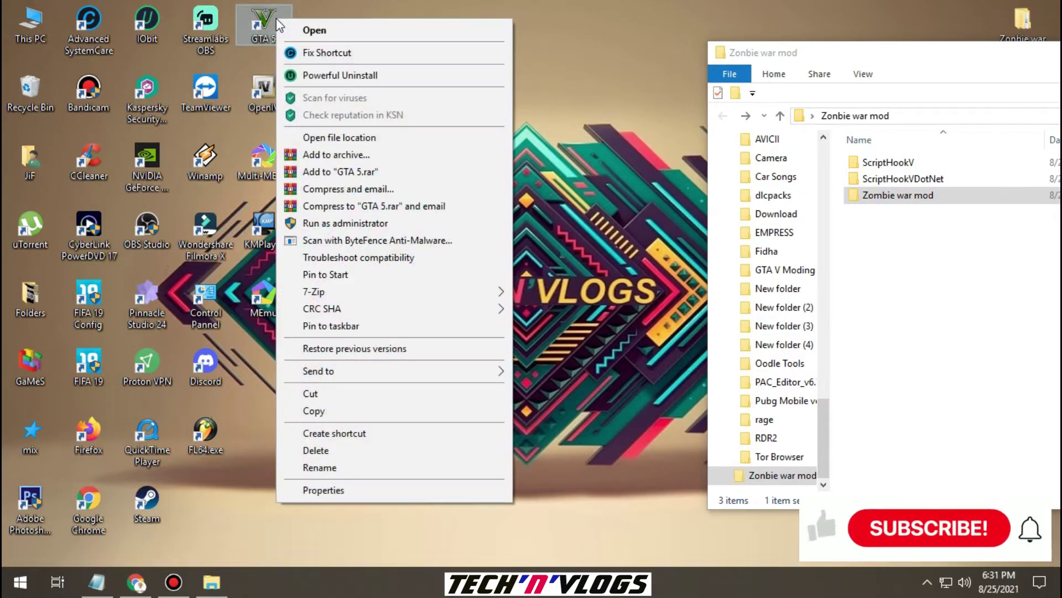
{"action": "left_click", "coordinate": [325, 138]}
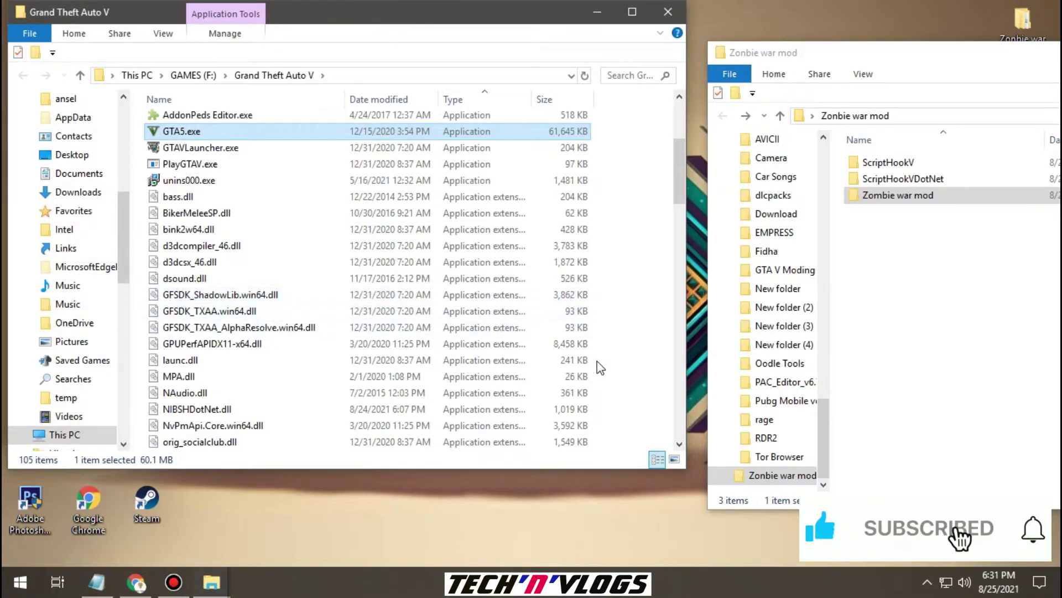
Copy dinput8.dll and ScriptHookV.dll from the ScriptHookV folder into the Grand Theft Auto V folder
{"action": "left_click", "coordinate": [901, 166]}
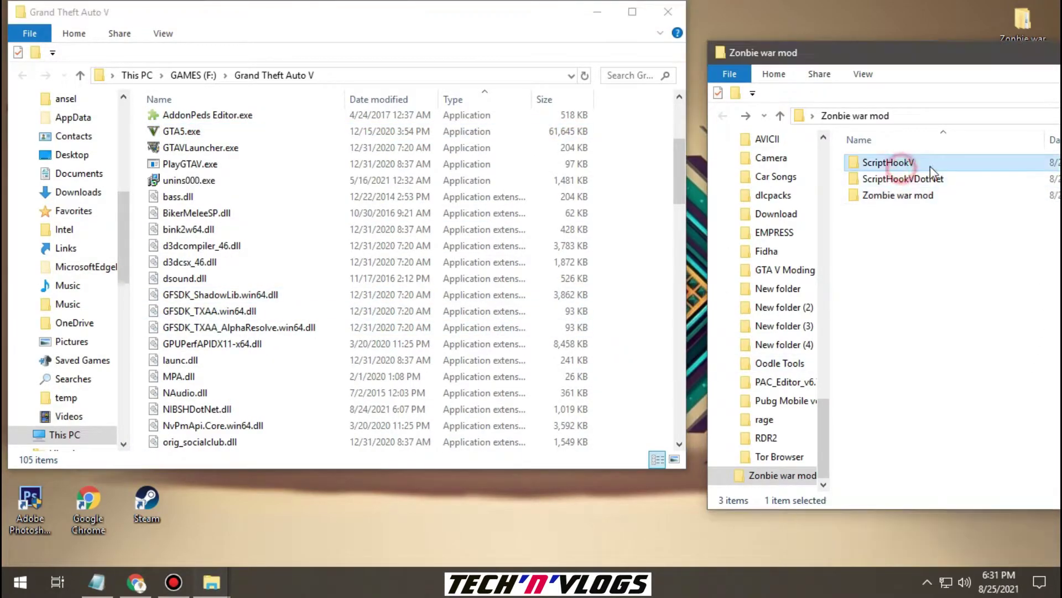
{"action": "double_click", "coordinate": [900, 164]}
{"action": "left_click_drag", "start_coordinate": [895, 255], "coordinate": [658, 325]}
{"action": "left_click", "coordinate": [886, 298]}
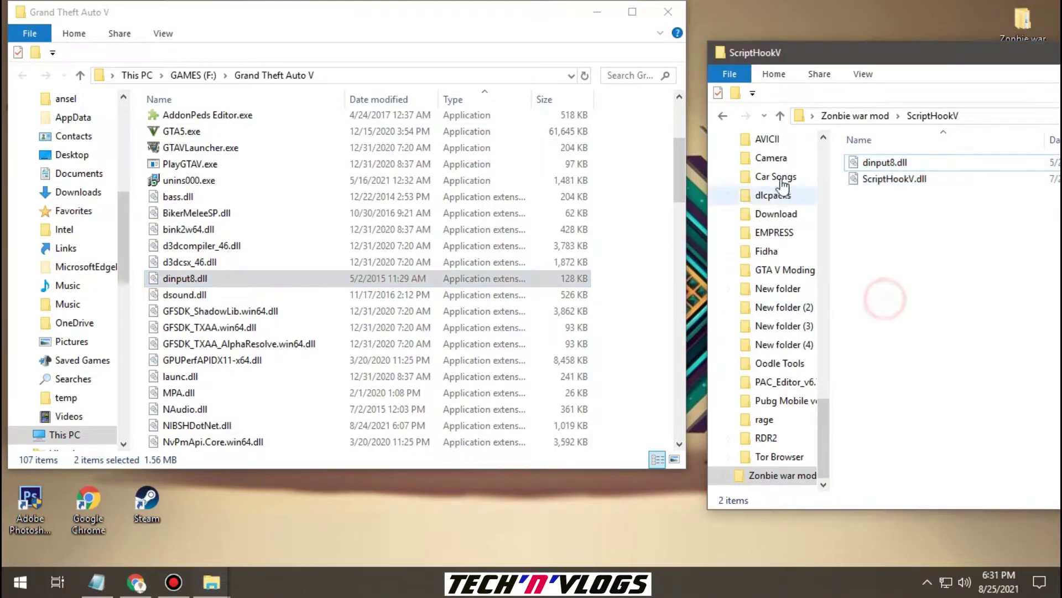
Copy all six files from the ScriptHookVDotNet folder into the Grand Theft Auto V folder
{"action": "left_click", "coordinate": [723, 116]}
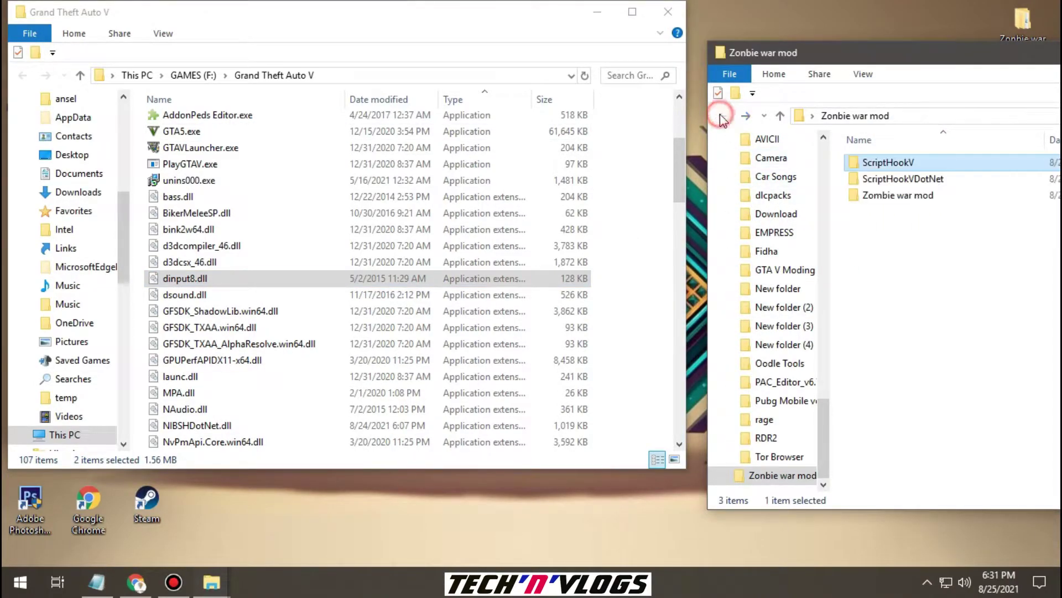
{"action": "left_click", "coordinate": [900, 176]}
{"action": "double_click", "coordinate": [975, 183]}
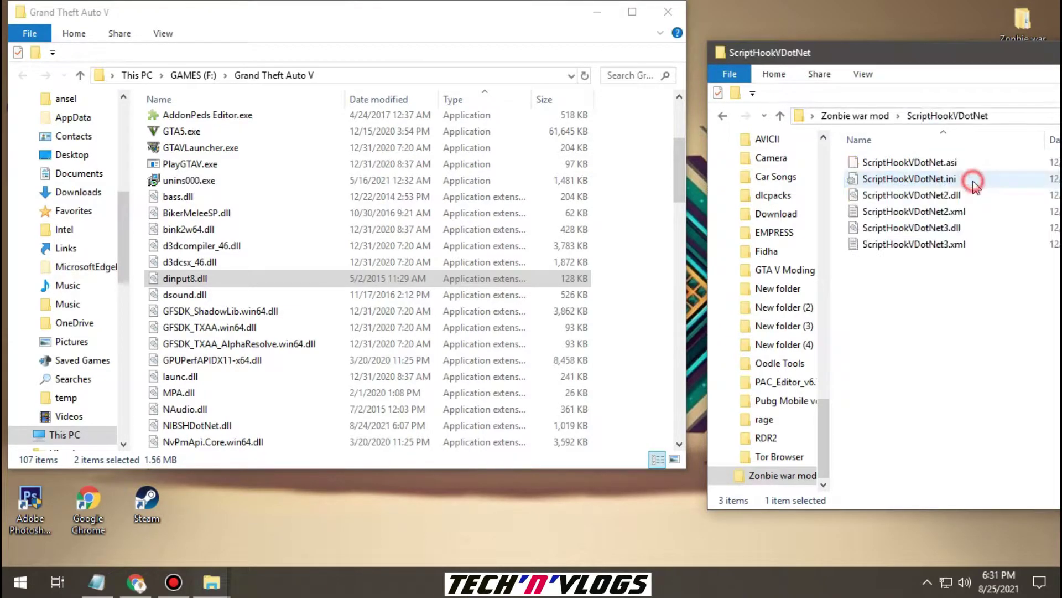
{"action": "left_click_drag", "start_coordinate": [902, 263], "coordinate": [659, 343]}
{"action": "left_click", "coordinate": [653, 344]}
{"action": "left_click", "coordinate": [936, 327]}
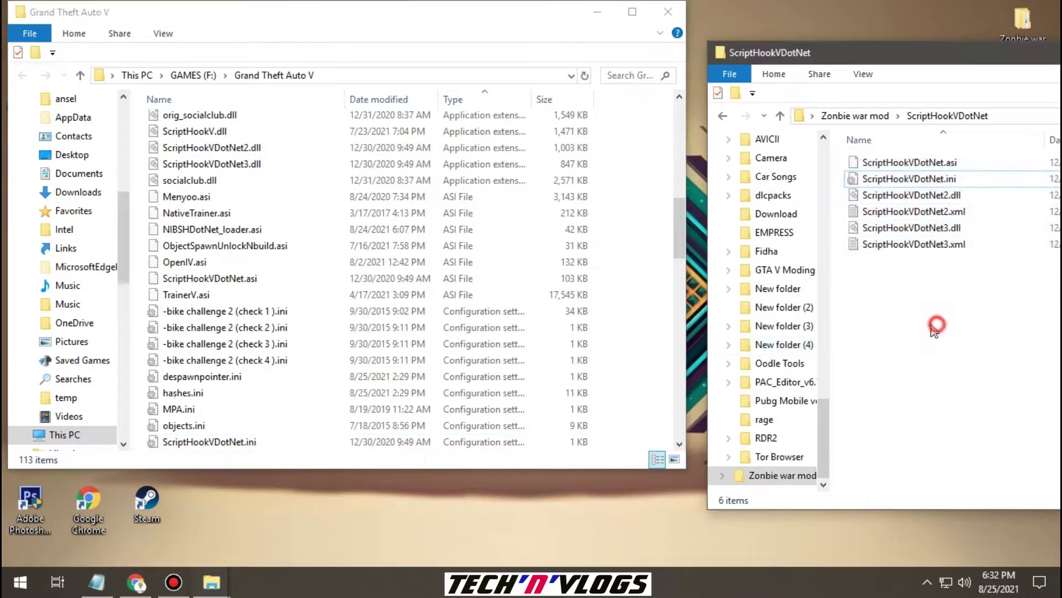
Copy ZombieWar.dll and ZombieWar.ini from the Zombie war mod folder into the scripts folder of Grand Theft Auto V
{"action": "left_click", "coordinate": [723, 118]}
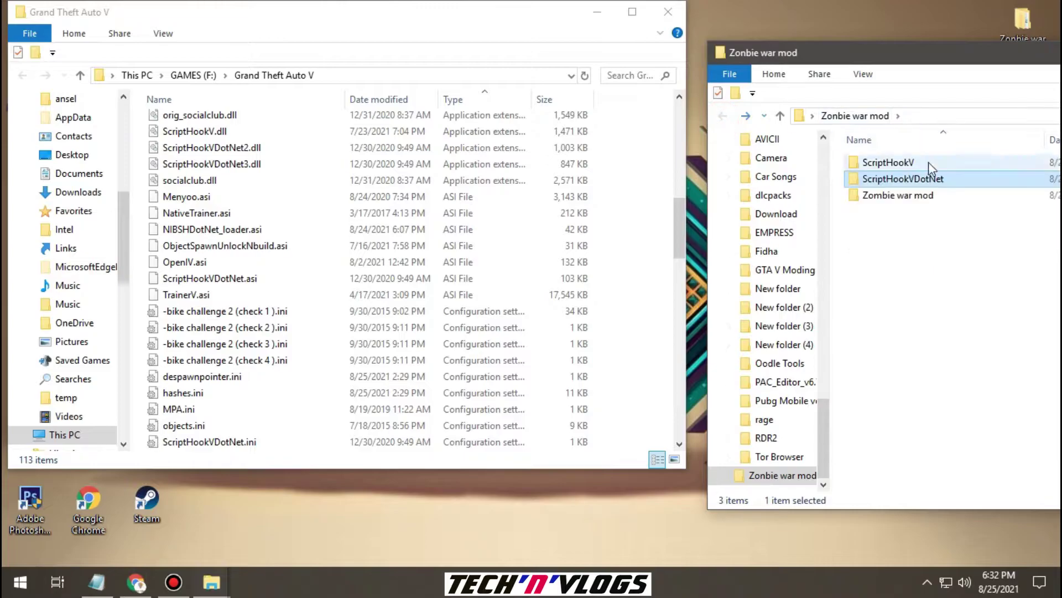
{"action": "left_click", "coordinate": [891, 197]}
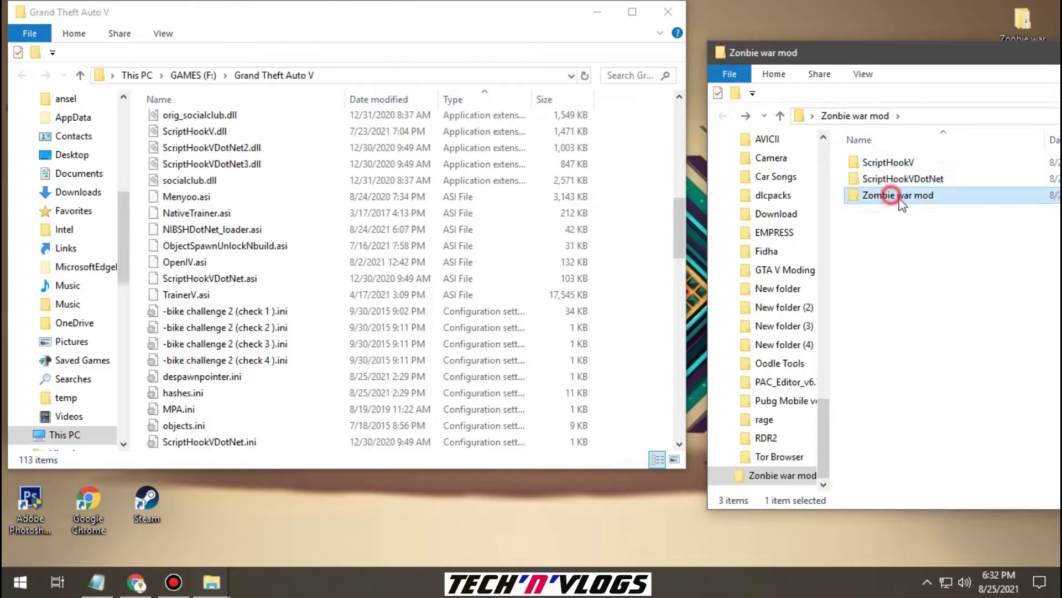
{"action": "double_click", "coordinate": [949, 197]}
{"action": "scroll", "coordinate": [562, 241], "scroll_direction": "up", "scroll_amount": 12}
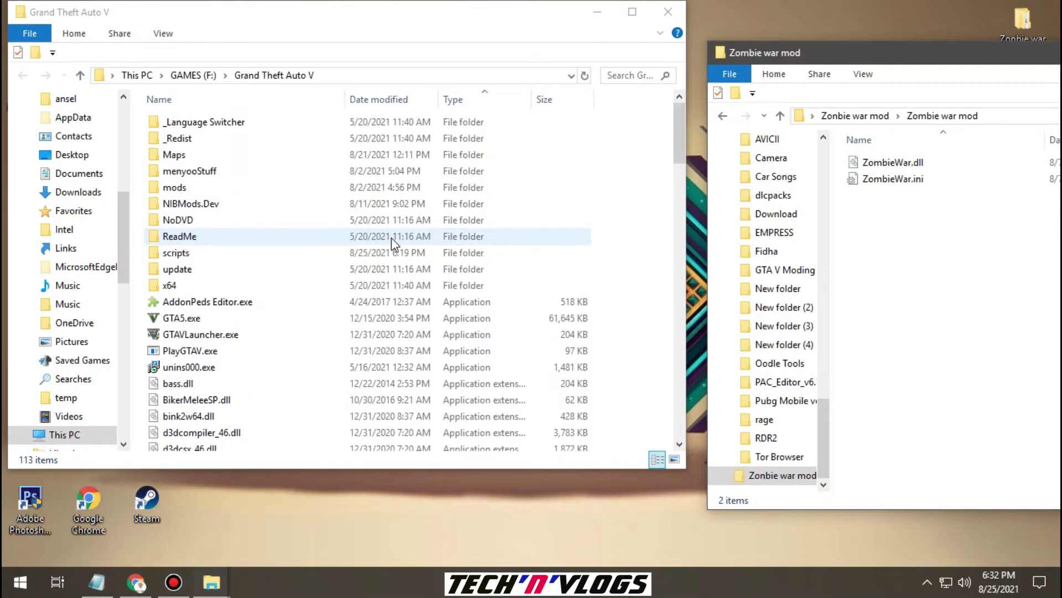
{"action": "left_click", "coordinate": [179, 255]}
{"action": "double_click", "coordinate": [228, 255]}
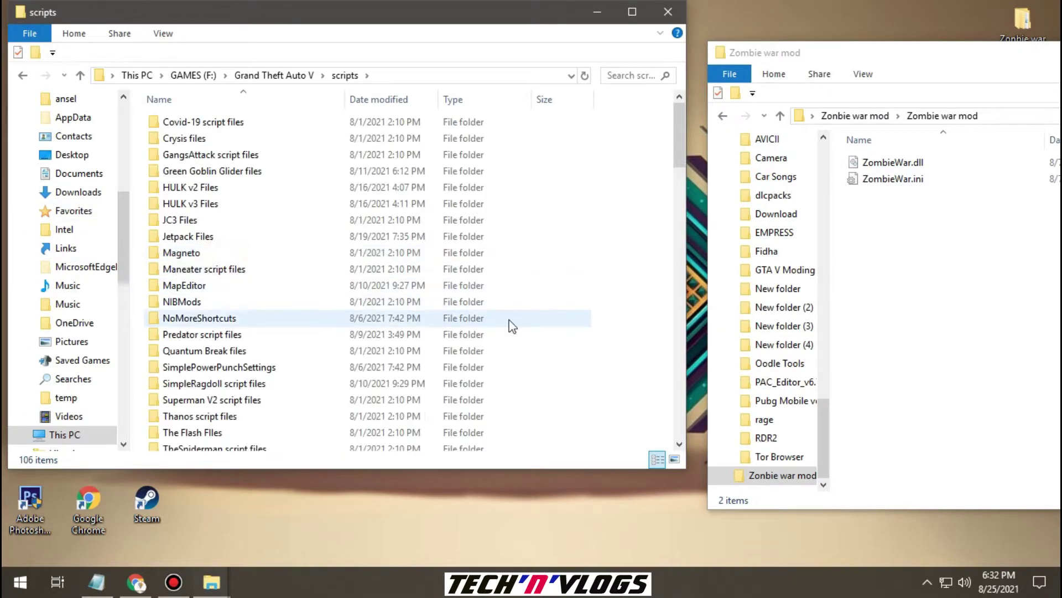
{"action": "scroll", "coordinate": [649, 310], "scroll_direction": "down", "scroll_amount": 5}
{"action": "scroll", "coordinate": [648, 307], "scroll_direction": "down", "scroll_amount": 5}
{"action": "left_click_drag", "start_coordinate": [856, 240], "coordinate": [647, 342]}
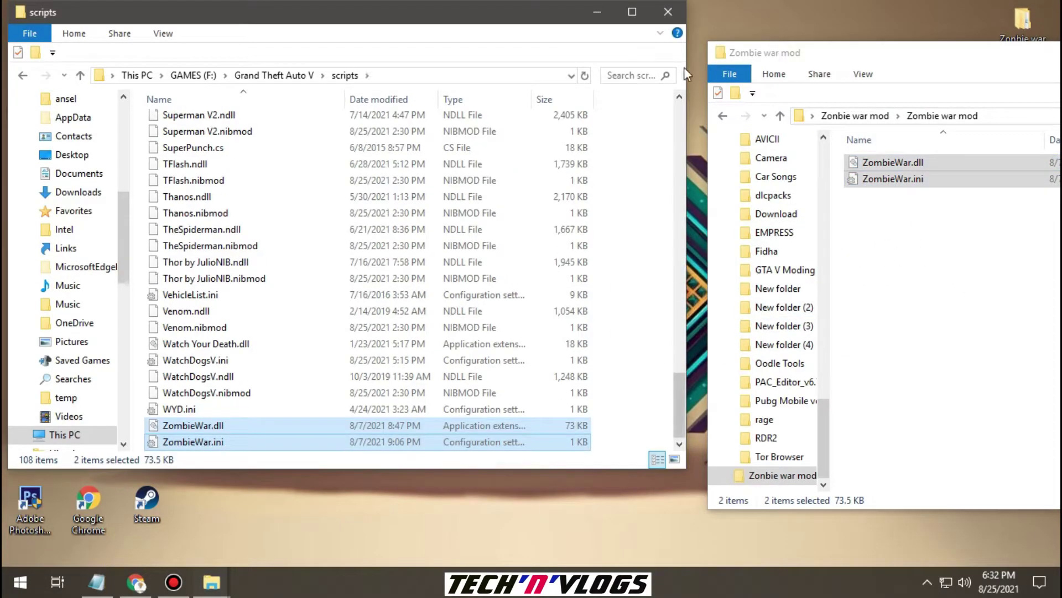
Close the scripts and Zombie war mod folder windows
{"action": "left_click", "coordinate": [675, 10]}
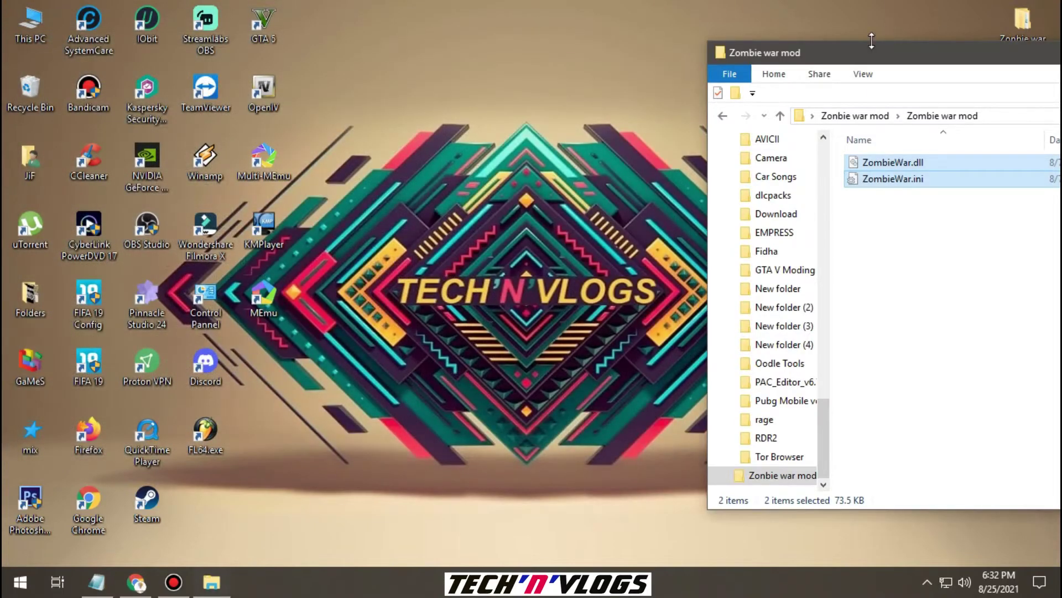
{"action": "left_click_drag", "start_coordinate": [856, 62], "coordinate": [742, 71]}
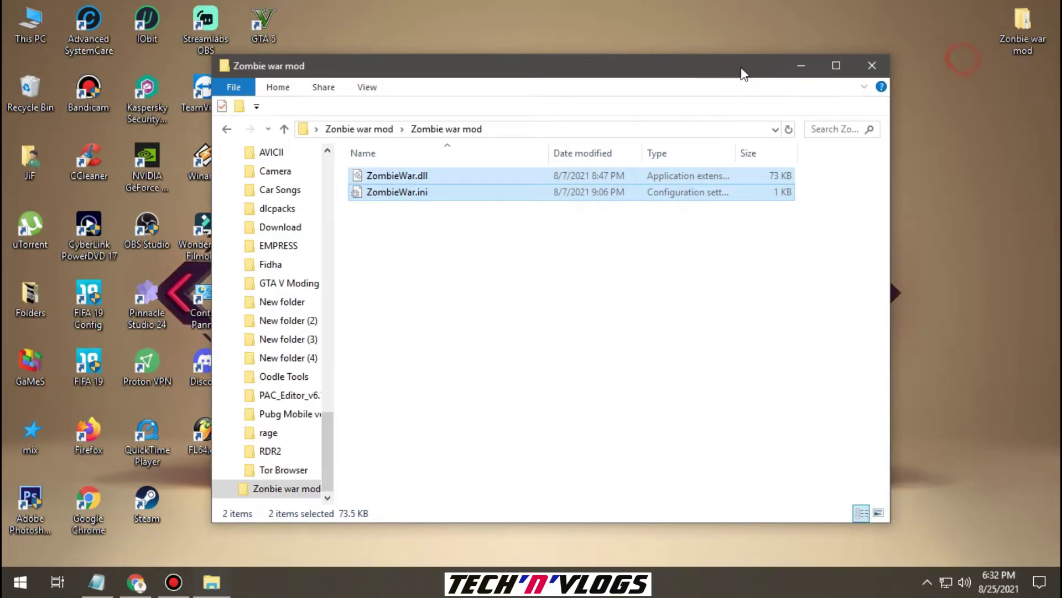
{"action": "left_click", "coordinate": [870, 64]}
Switch to the GTA 5.txt note in Notepad and start a new line of text below "Let's go to the video."
{"action": "left_click", "coordinate": [103, 588]}
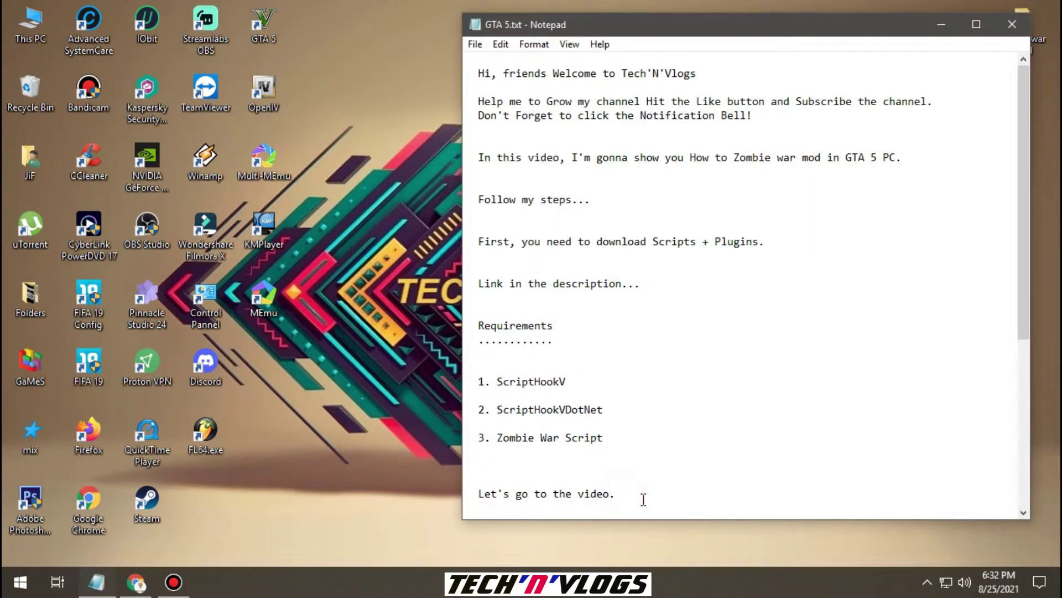
{"action": "key", "text": "Return"}
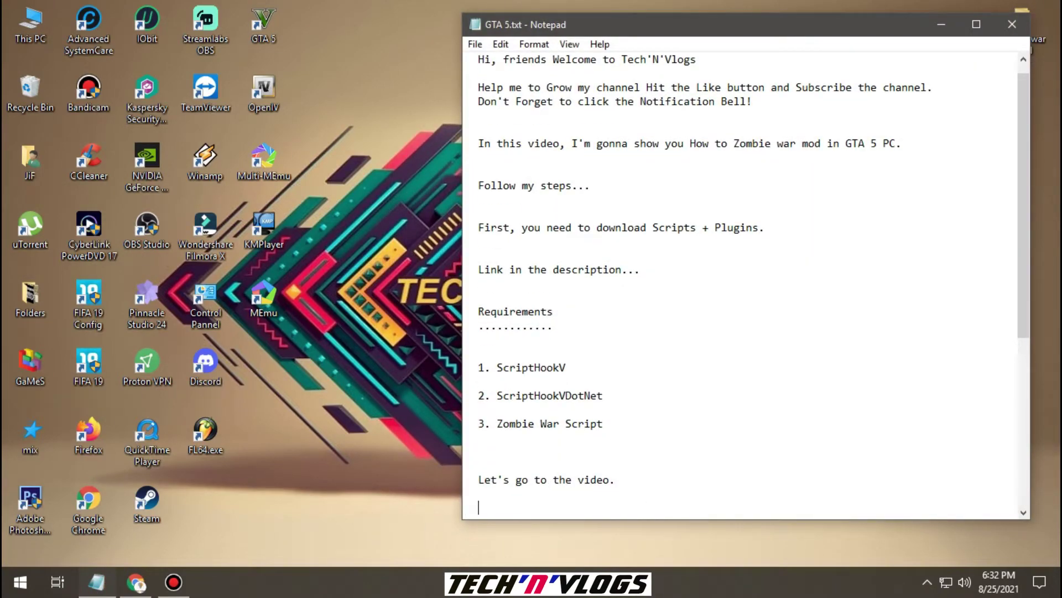
{"action": "key", "text": "Return"}
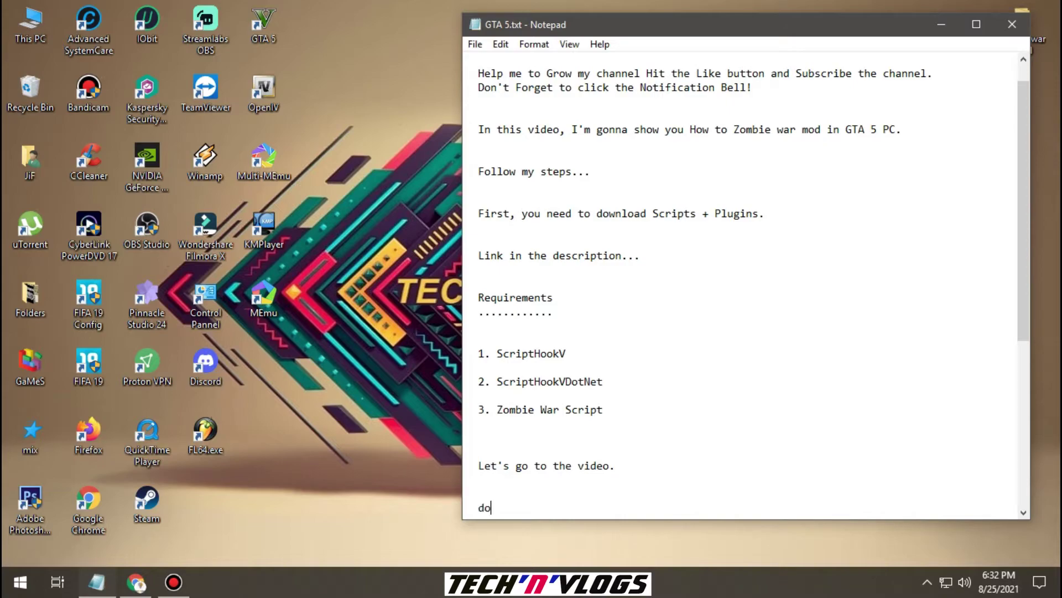